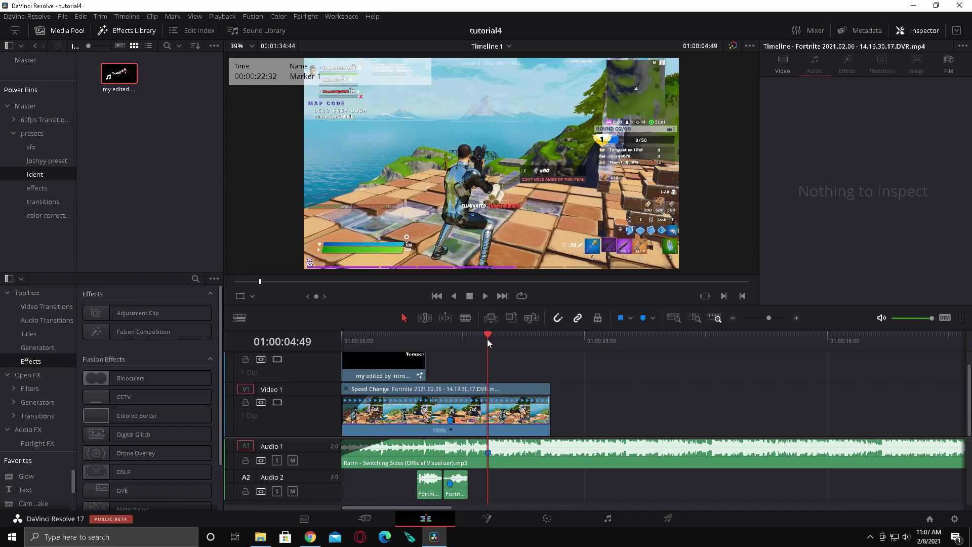
Examine the intro, gameplay and music clips on the timeline, including the marked frames on the gunshot sound and the music beat.
click(396, 338)
click(394, 358)
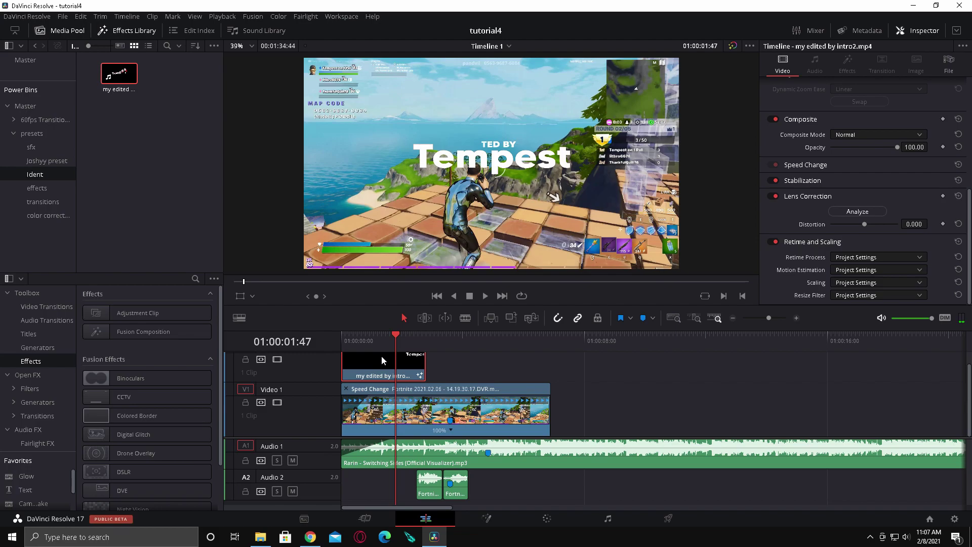
click(480, 411)
click(532, 460)
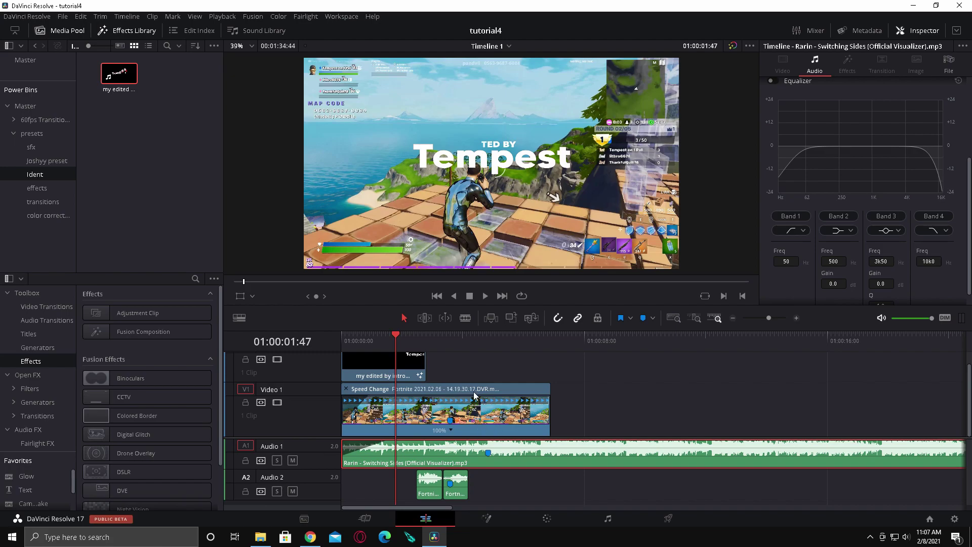
click(452, 335)
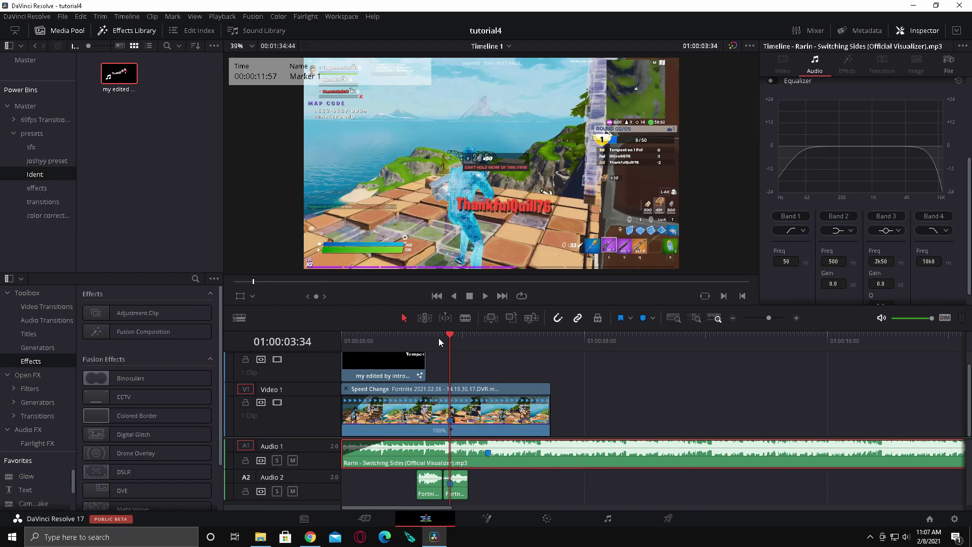
click(772, 317)
click(674, 341)
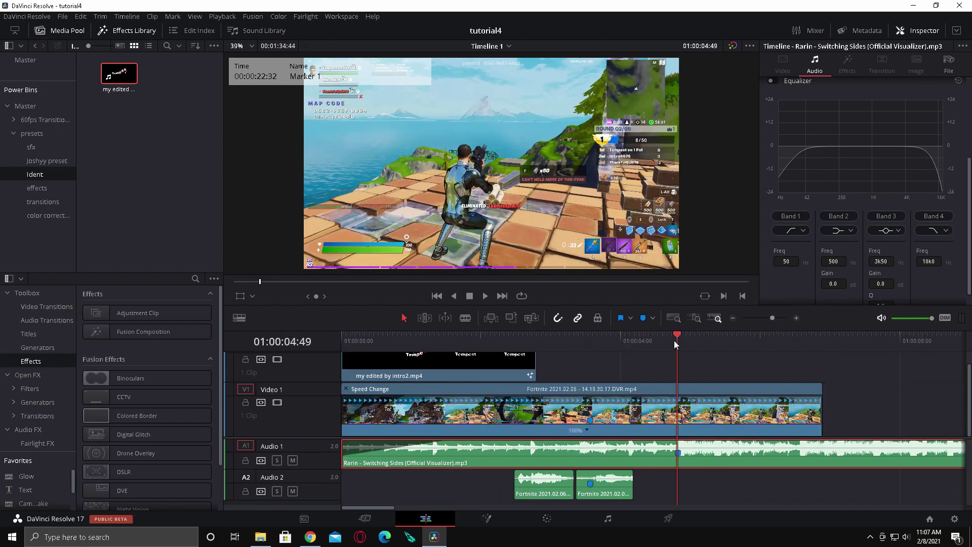
click(705, 479)
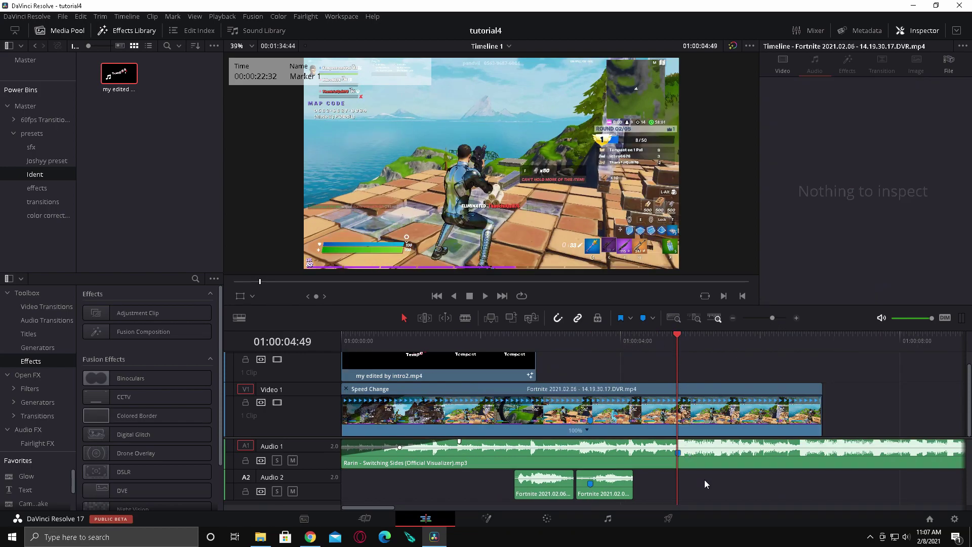
Add a speed point to the Fortnite gameplay clip on Video 1 at 01:00:02:59, just after the scoped shot.
drag(674, 338, 540, 344)
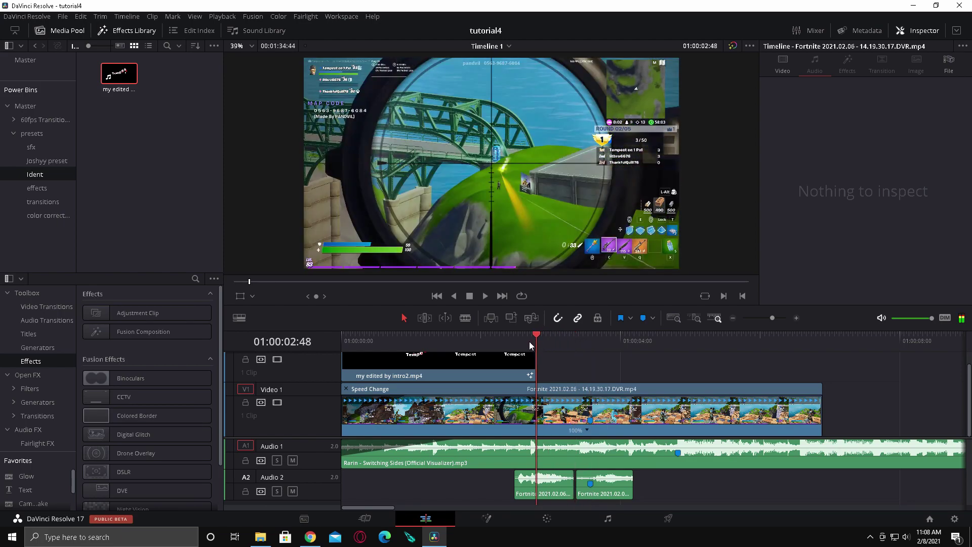
key(Right)
key(Right)
key(Right)
key(Right)
key(Right)
key(Right)
key(Right)
key(Right)
key(Right)
key(Right)
key(Right)
key(Right)
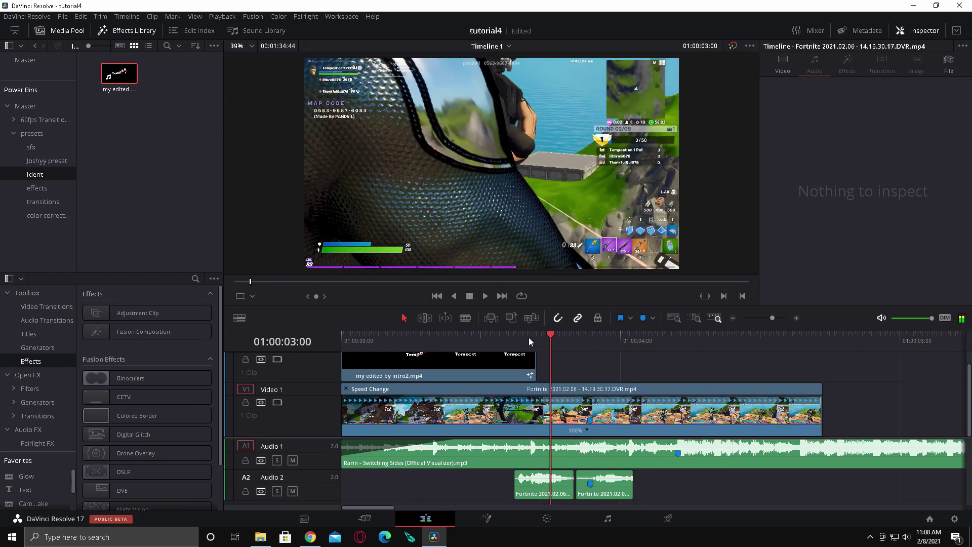
key(Left)
key(Left)
key(Left)
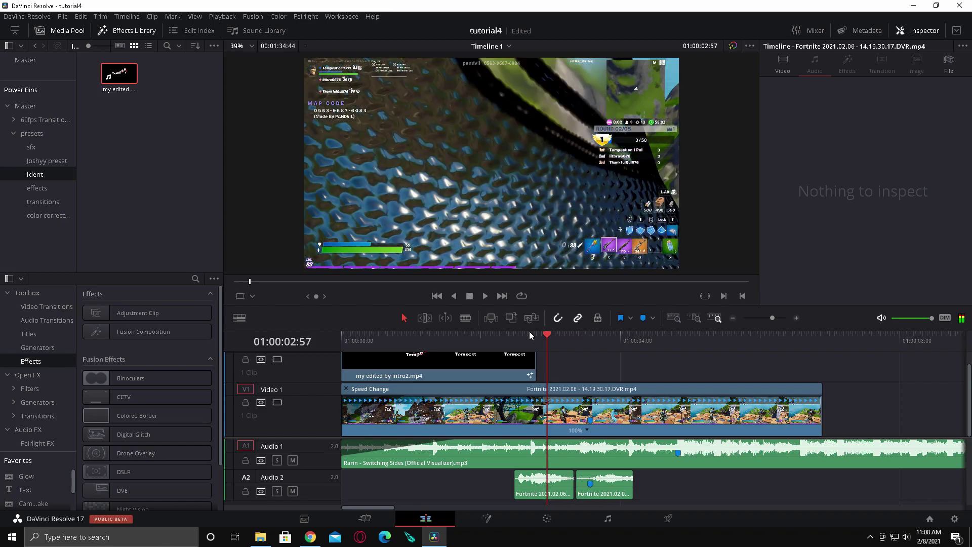
key(Right)
key(Right)
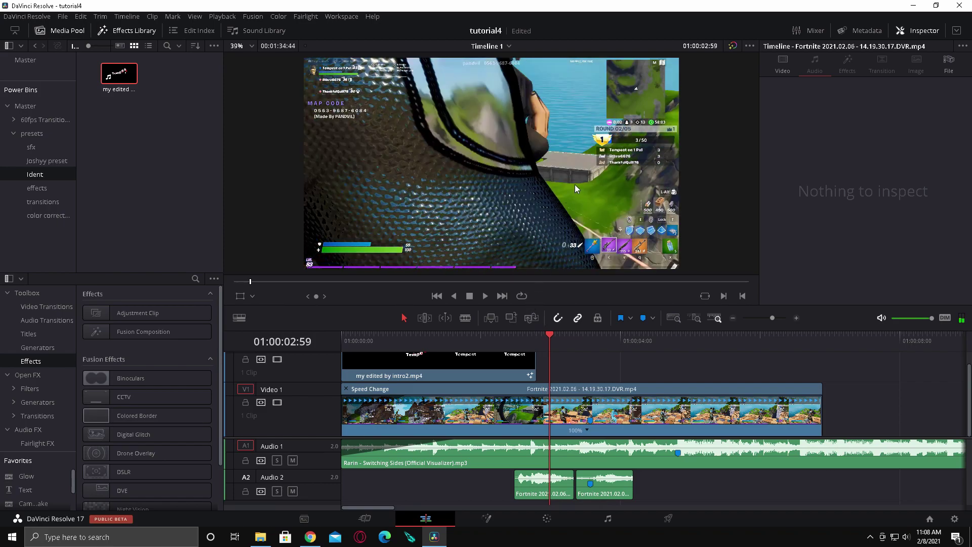
click(575, 425)
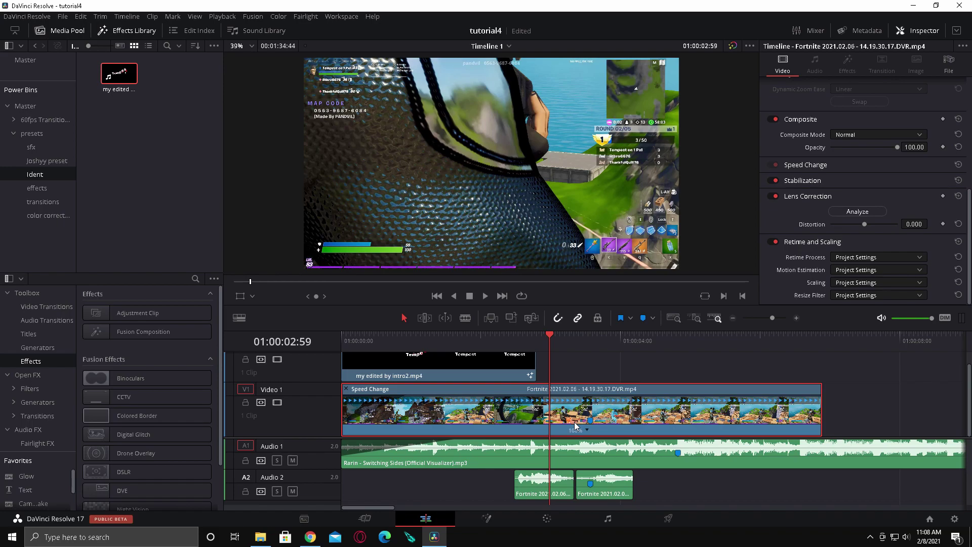
click(587, 430)
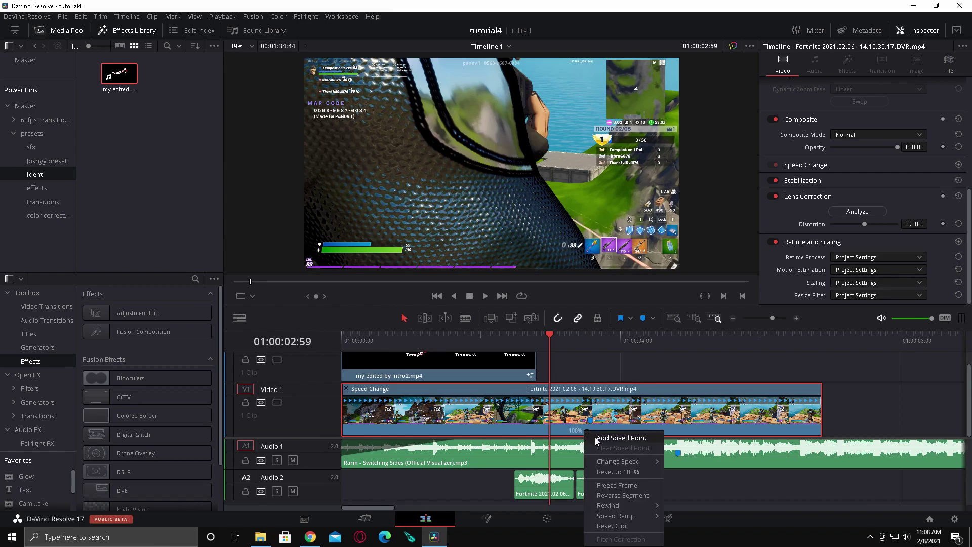
click(608, 438)
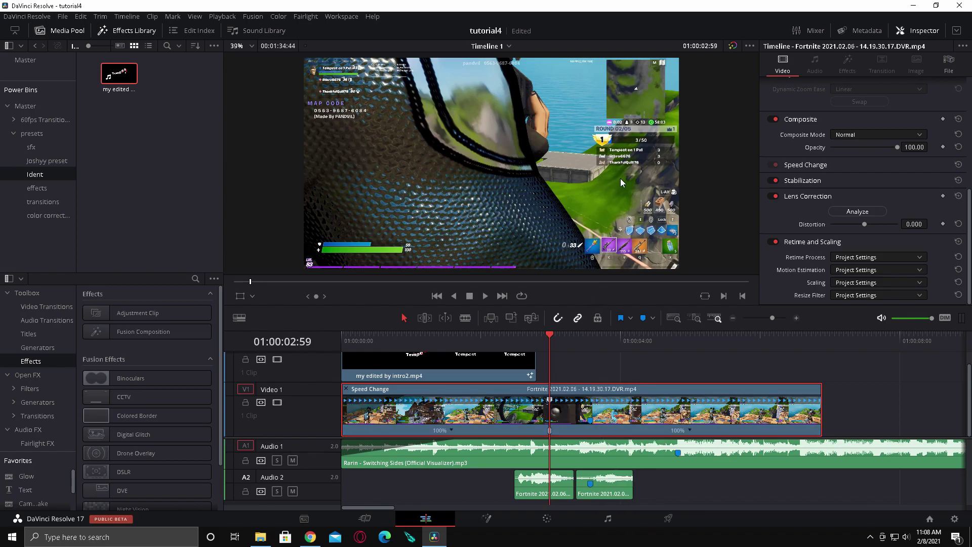
Add a second speed point to the gameplay clip at 01:00:03:29, just before its marked frame.
drag(543, 329, 582, 342)
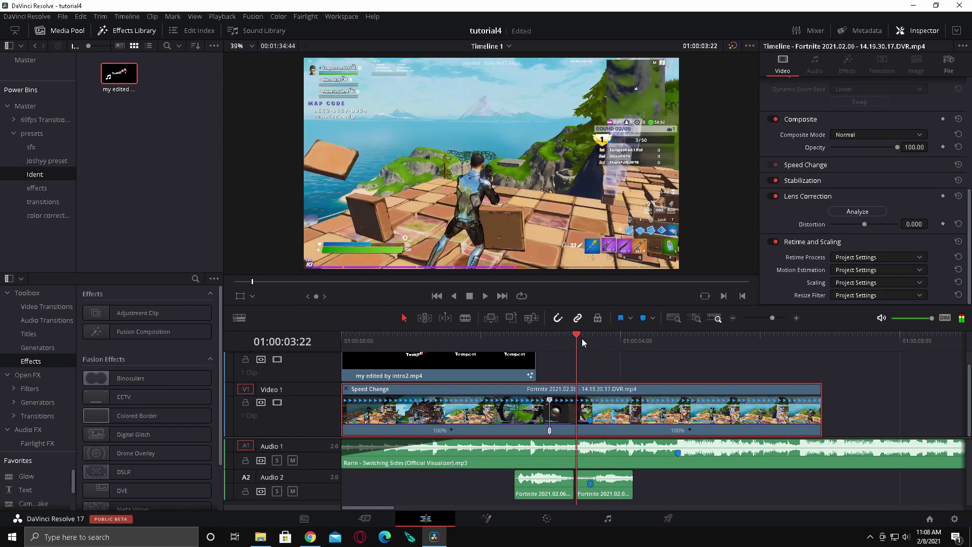
key(Right)
key(Right)
key(Right)
key(Right)
key(Right)
key(Right)
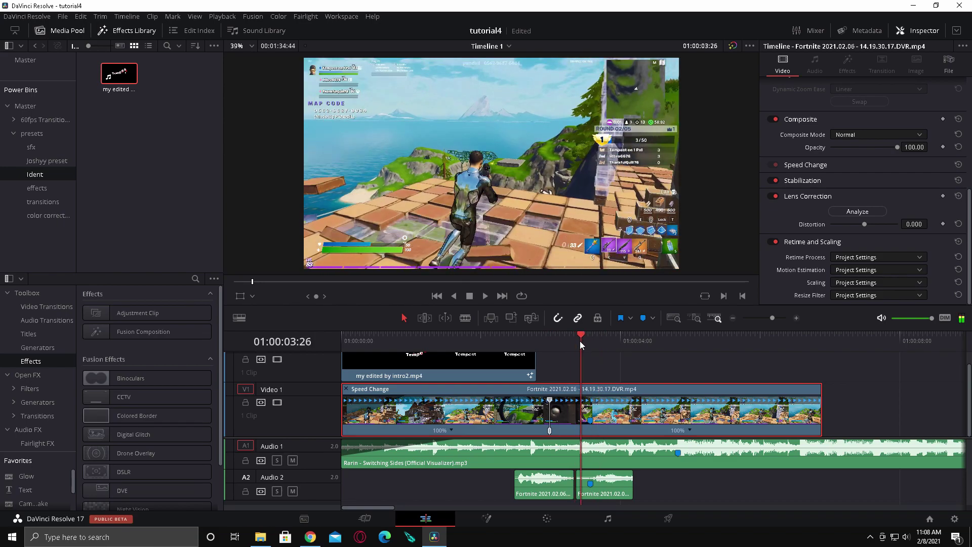
key(Right)
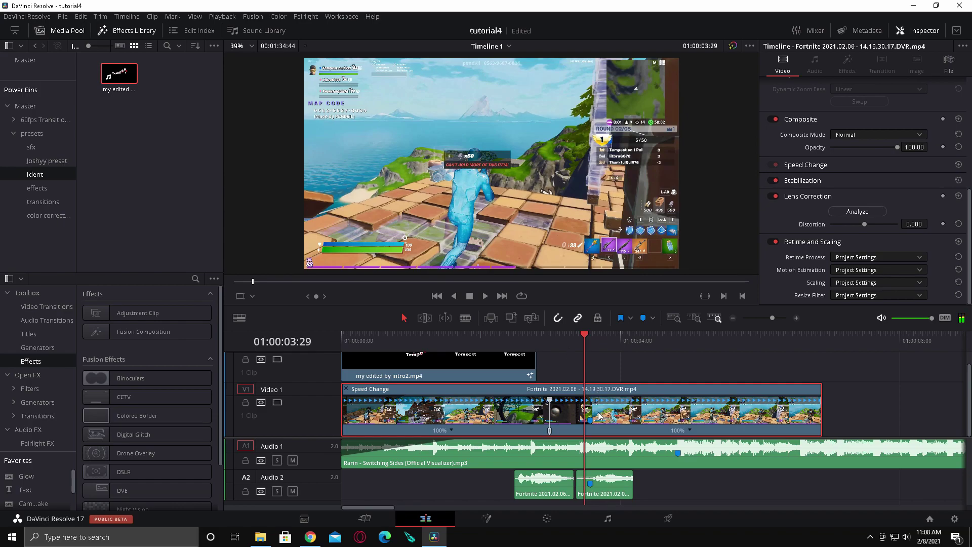
click(690, 431)
click(694, 437)
Show the gameplay clip's retime curve with Retime Speed displayed and Retime Frame hidden.
scroll(491, 187, up, 6)
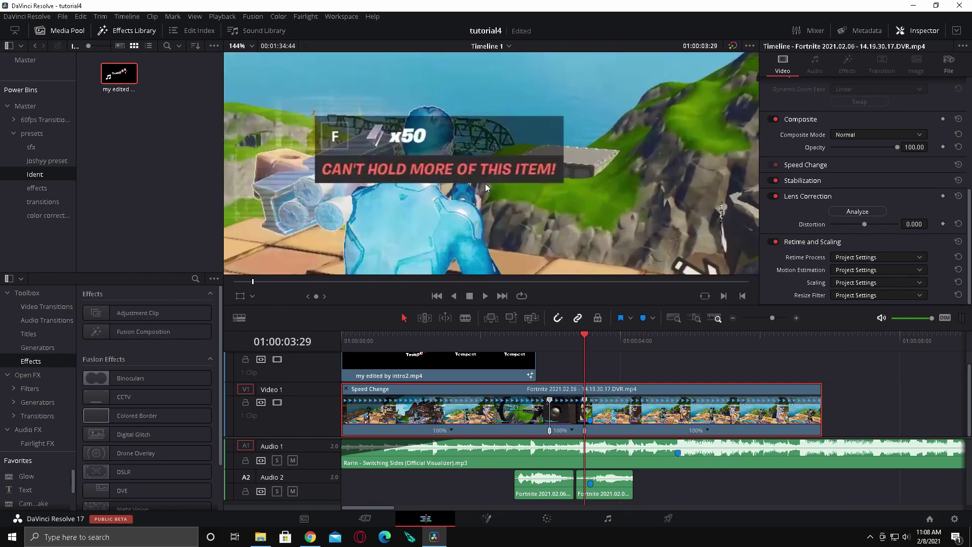
scroll(485, 186, down, 3)
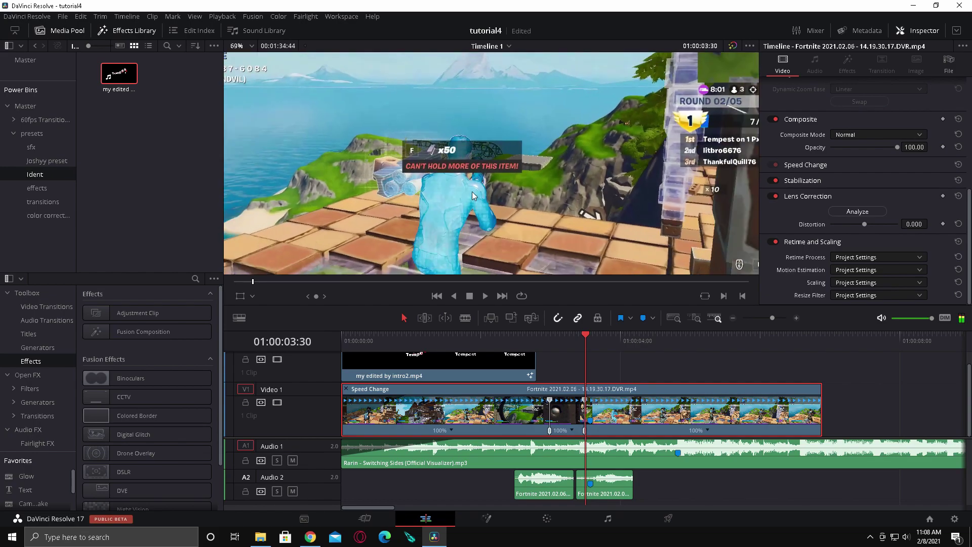
drag(770, 318, 776, 318)
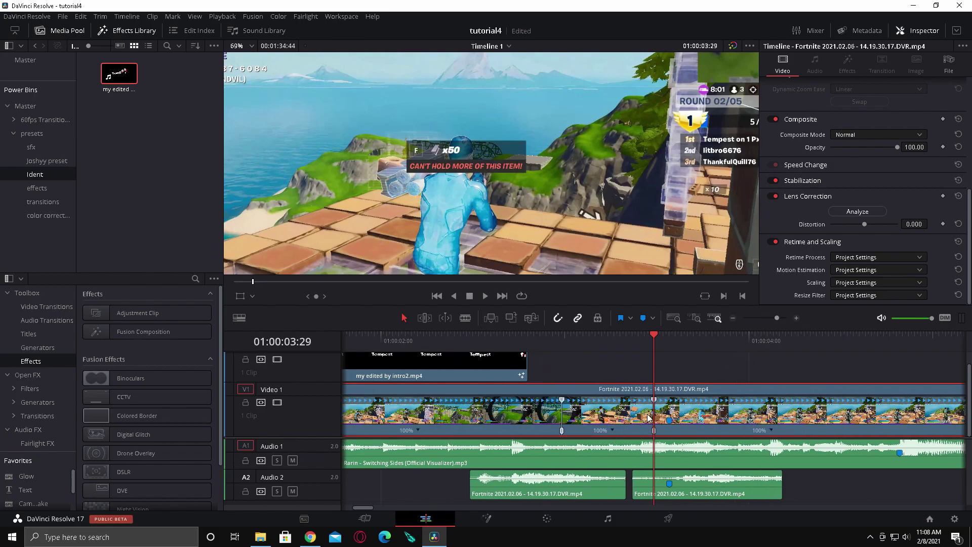
right_click(717, 414)
click(739, 297)
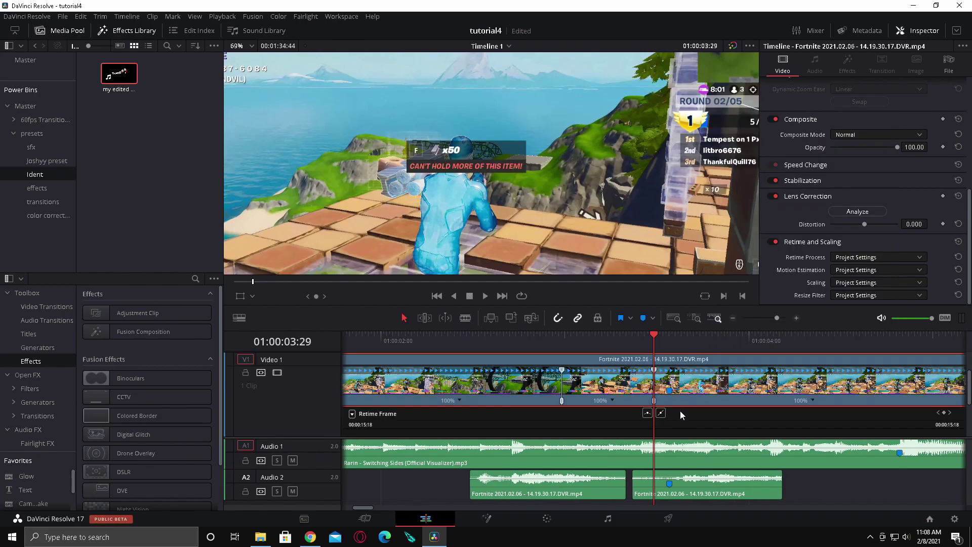
scroll(682, 412, down, 2)
click(352, 354)
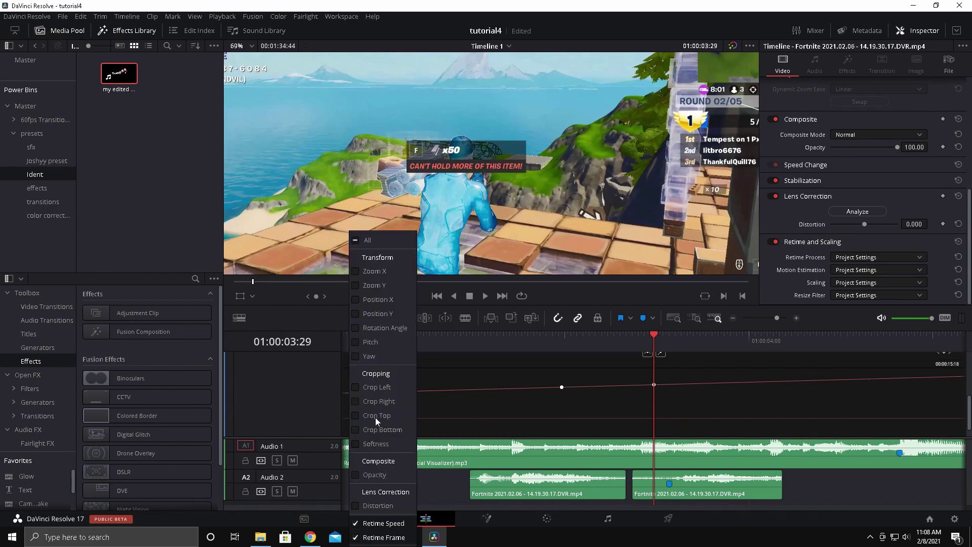
click(356, 524)
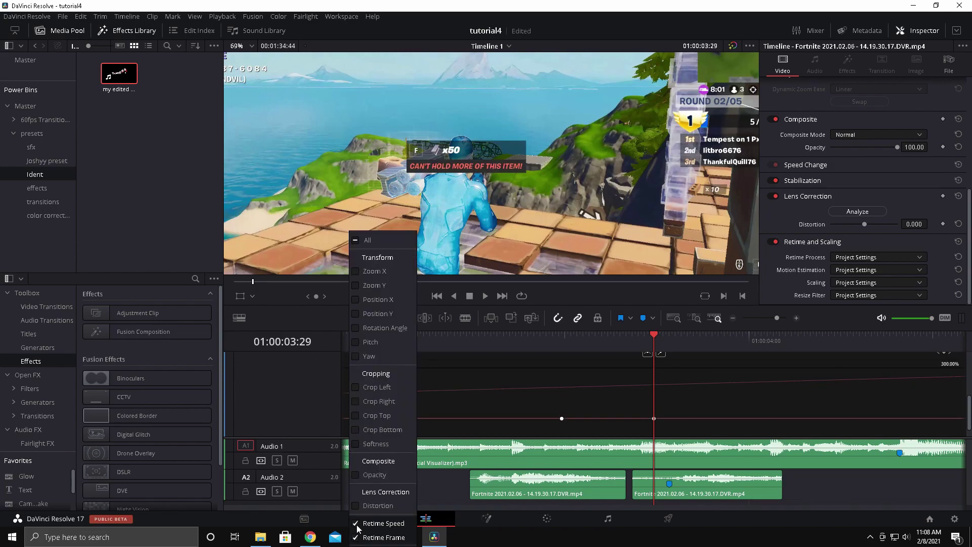
click(356, 538)
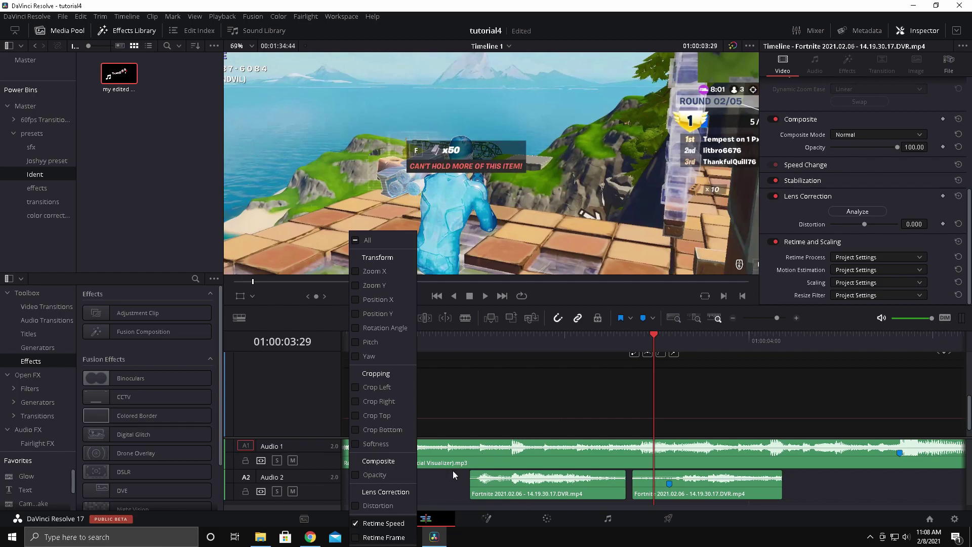
click(604, 357)
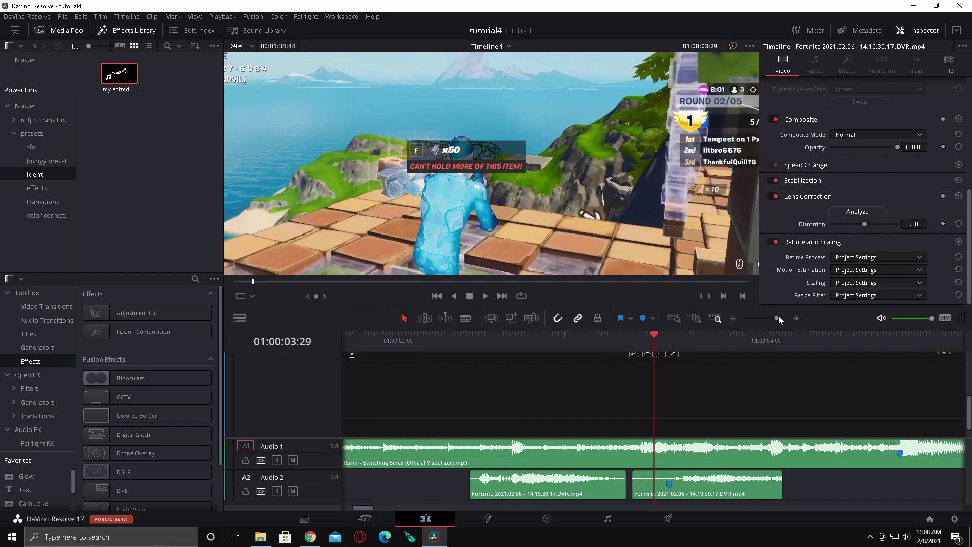
Lower the Retime Speed curve between the two speed points to 26%.
drag(778, 318, 771, 318)
scroll(644, 381, up, 2)
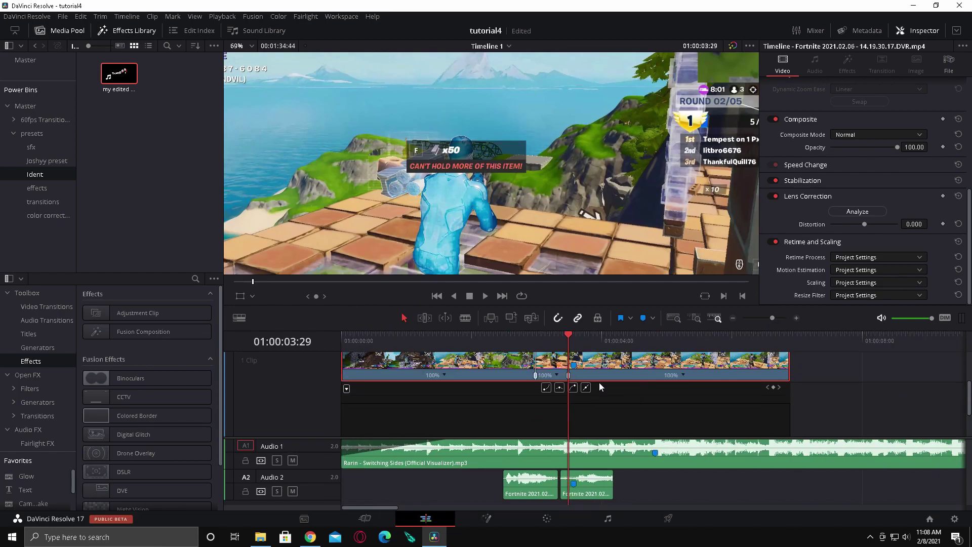
scroll(563, 383, down, 2)
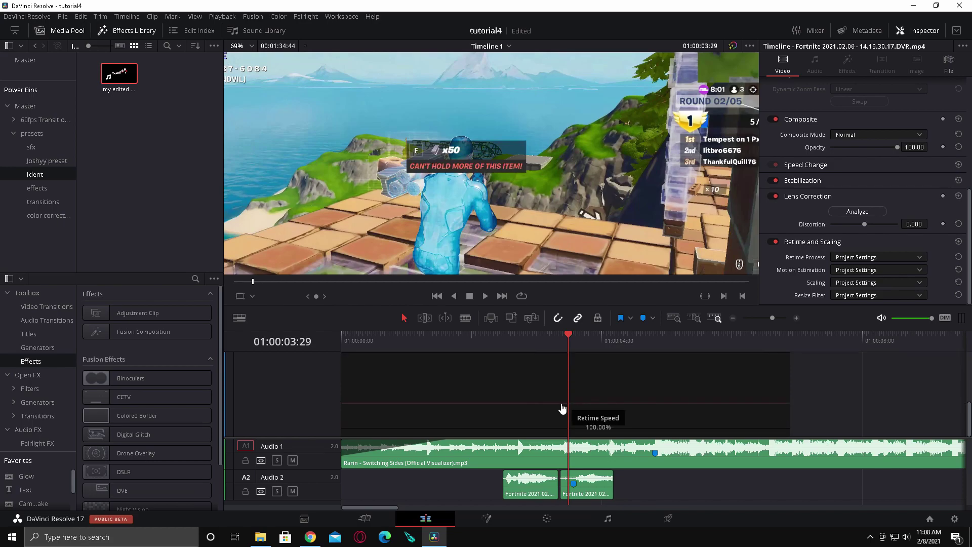
scroll(560, 409, up, 2)
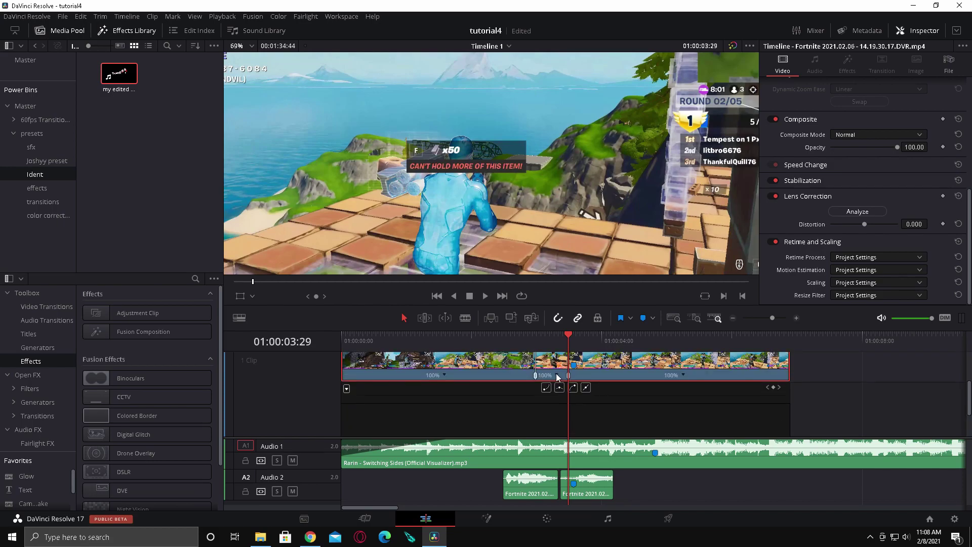
scroll(563, 384, down, 2)
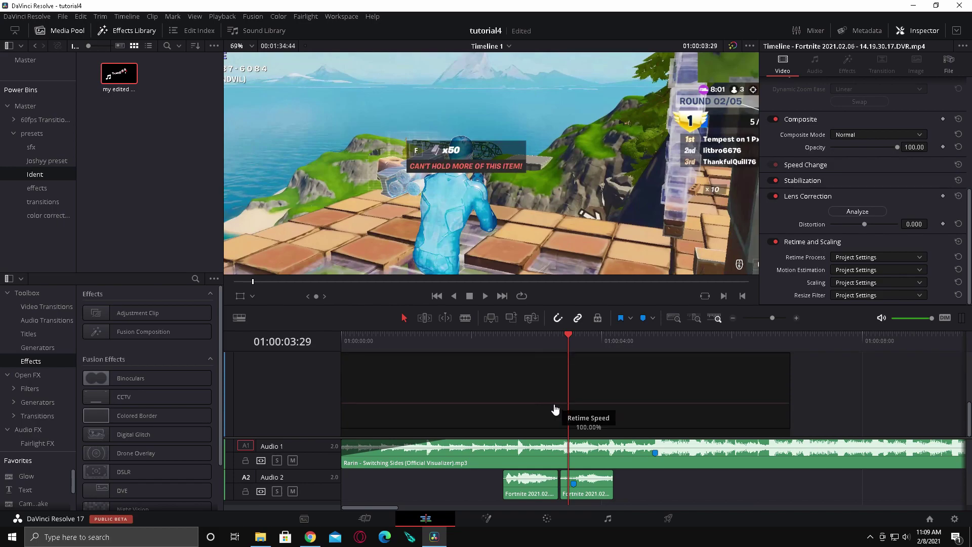
drag(559, 415, 575, 500)
scroll(677, 414, up, 2)
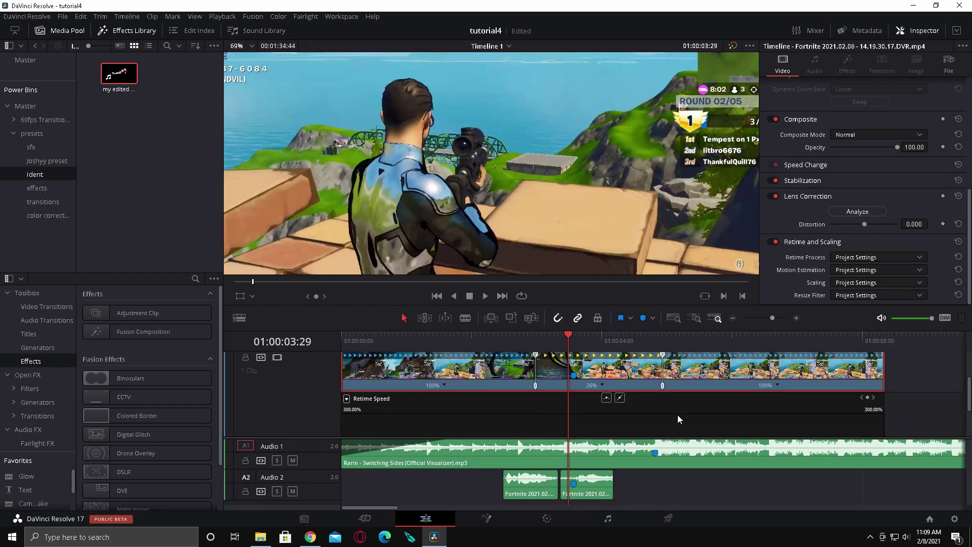
Shift the second speed point to the music's beat marker at 01:00:04:49 and play back the slowed section.
drag(573, 344, 654, 349)
drag(663, 387, 655, 388)
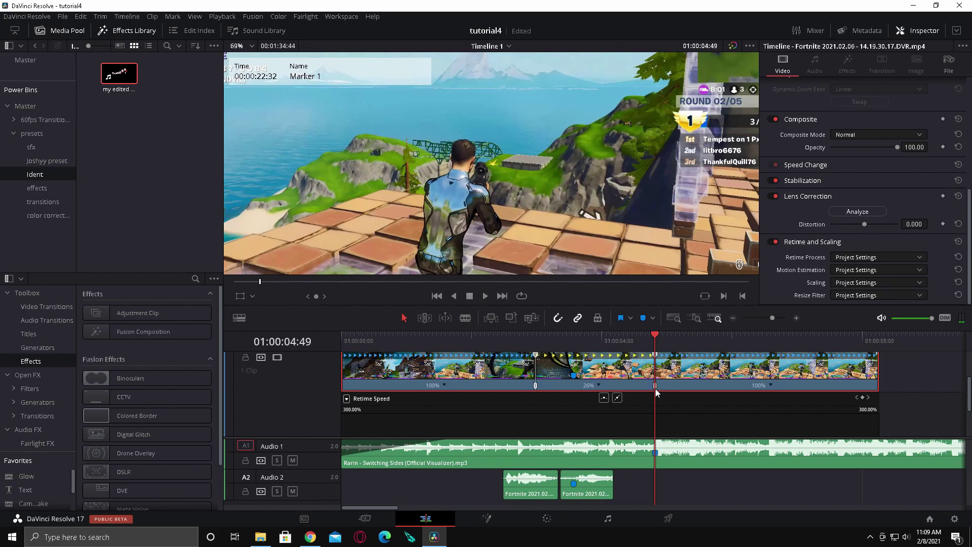
click(484, 342)
key(space)
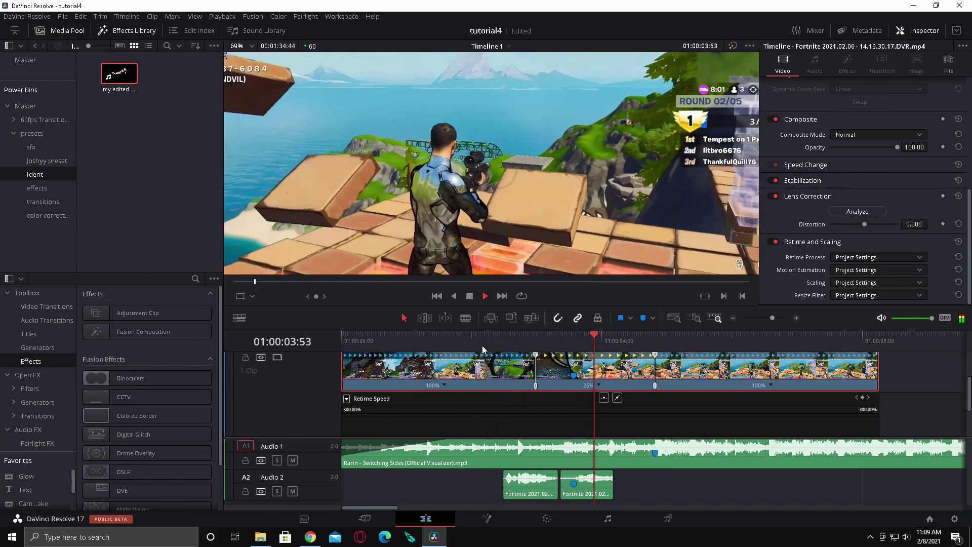
key(space)
scroll(595, 218, down, 4)
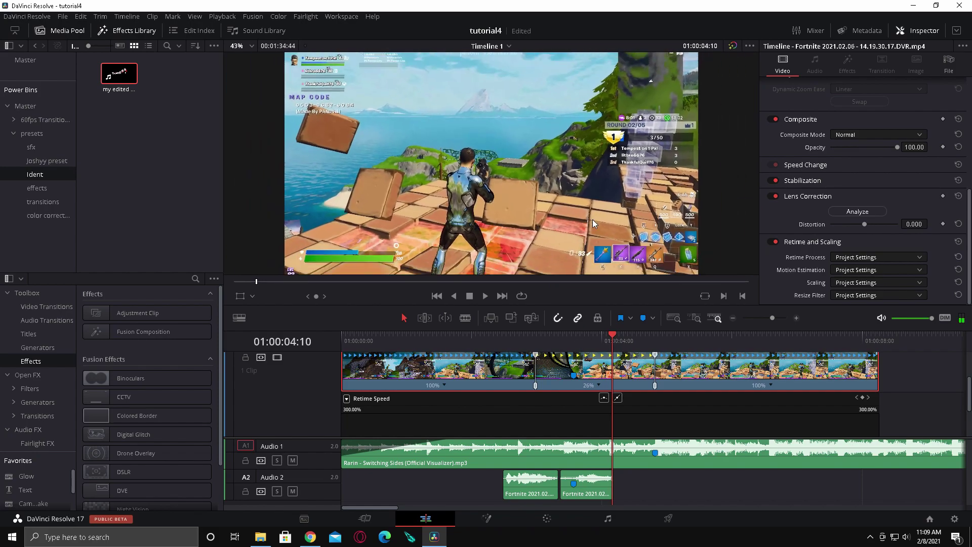
Move the second gunshot clip on Audio 2 so its marker lines up with the music marker at 01:00:04:49.
drag(587, 495, 667, 484)
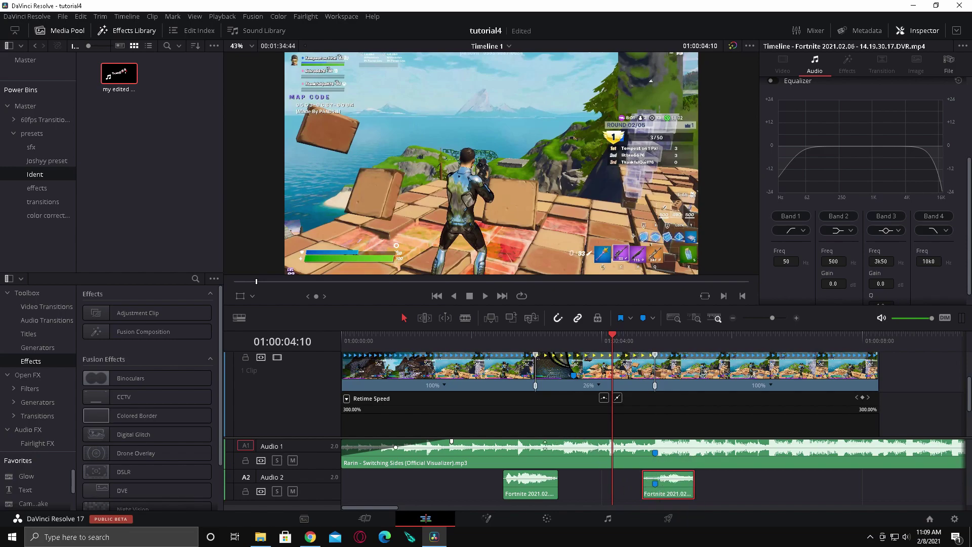
drag(532, 340, 509, 339)
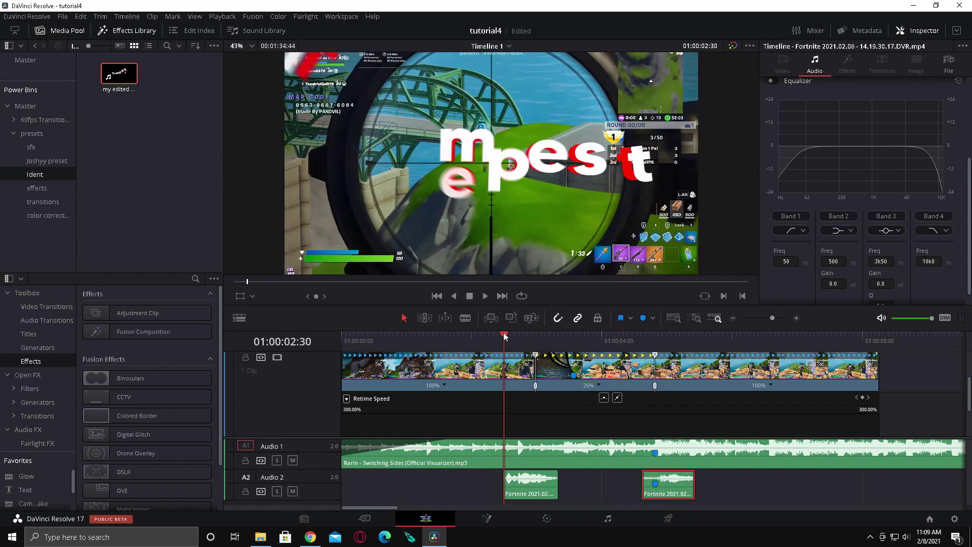
click(652, 336)
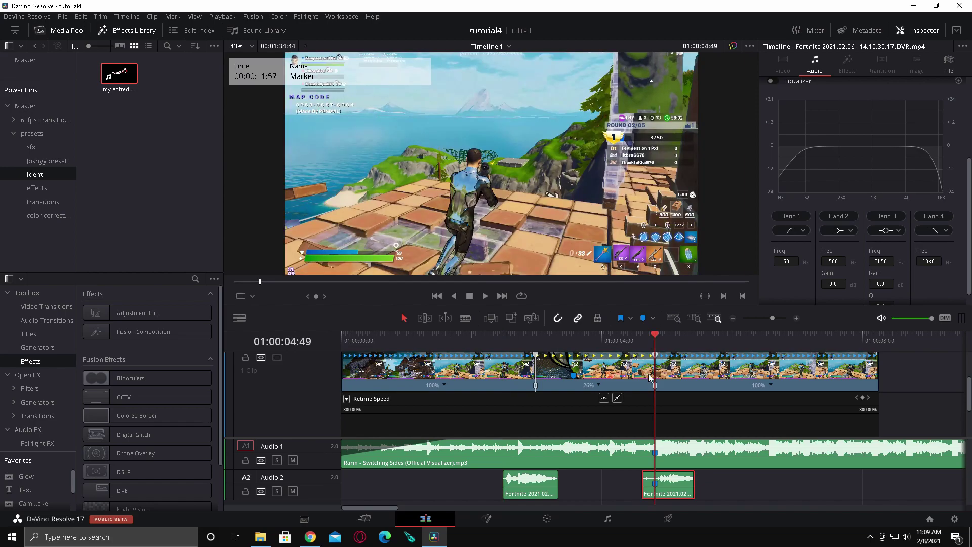
click(655, 485)
click(657, 486)
click(657, 457)
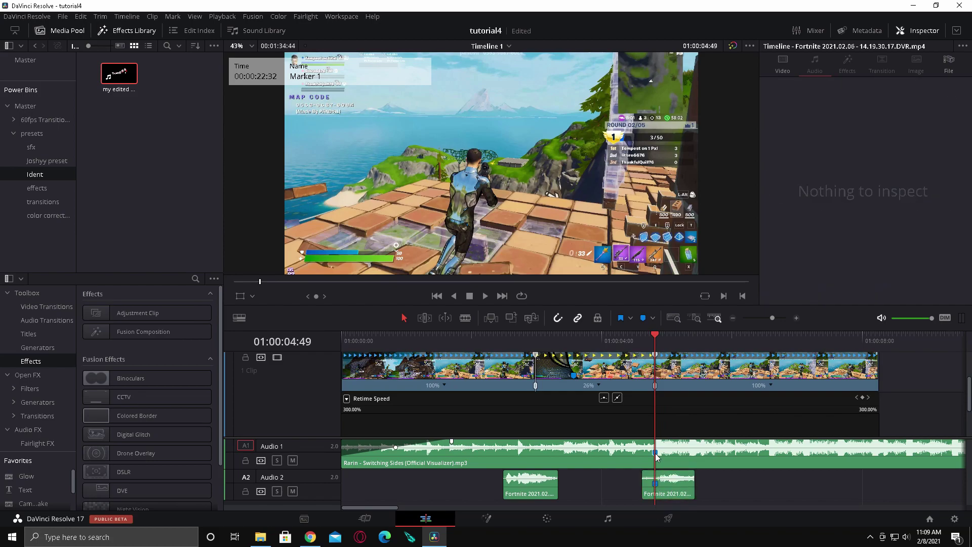
Play back the slowed section through the second gunshot to check its sync with the music marker.
drag(654, 336, 582, 345)
key(space)
key(space)
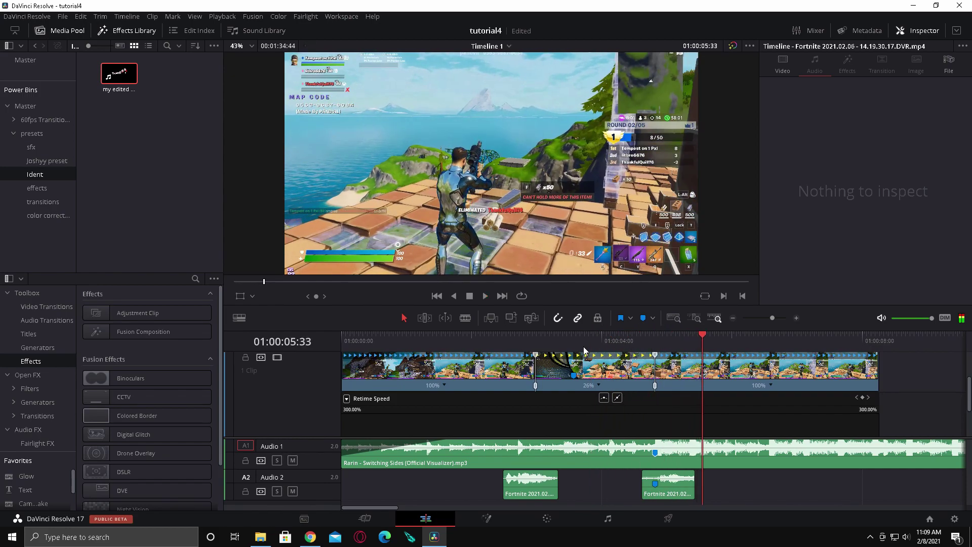
Step frame by frame through the first gunshot from 01:00:02:30 to 01:00:02:44, comparing the shot with the audio waveforms.
drag(531, 337, 512, 344)
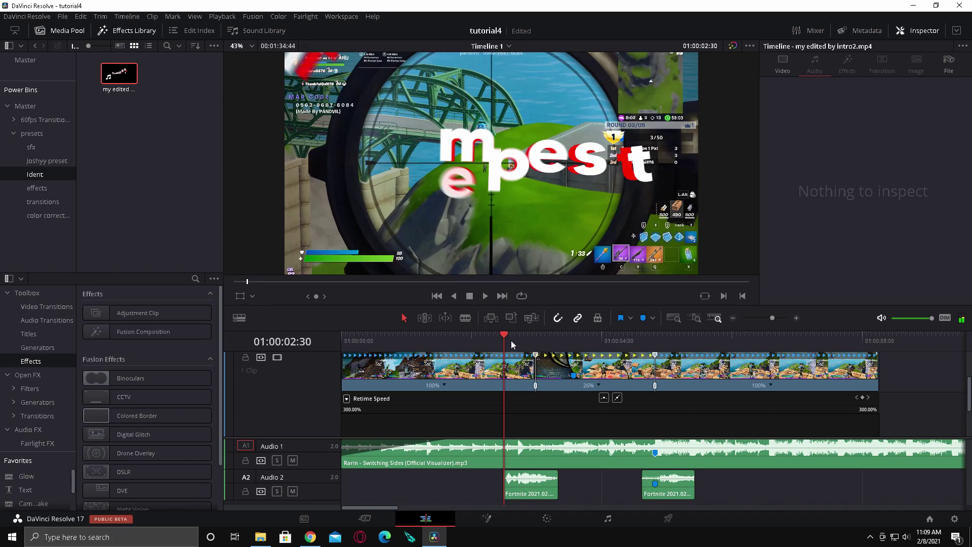
key(Right)
key(Right)
key(Right)
key(Right)
key(Right)
key(Right)
key(Right)
key(Right)
key(Right)
key(Right)
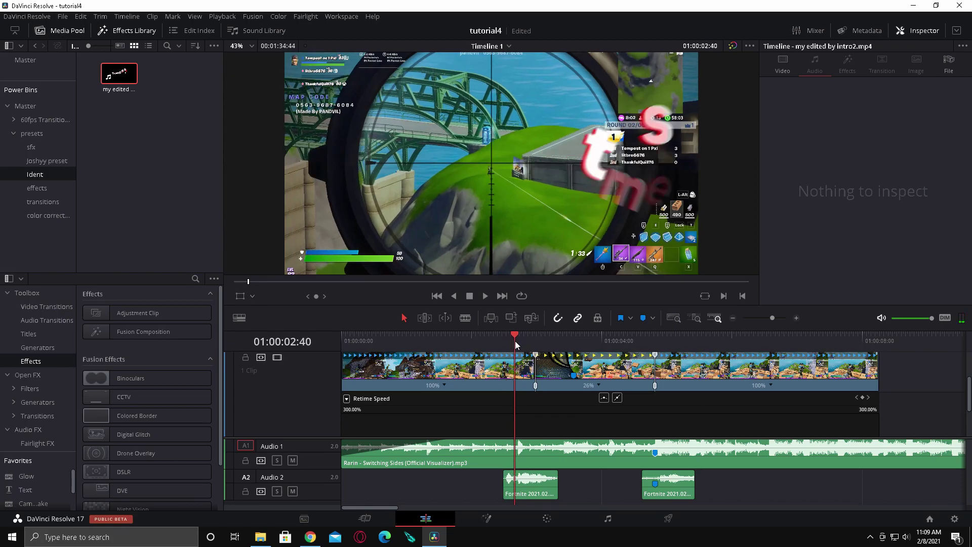
key(Right)
key(Right)
key(Right)
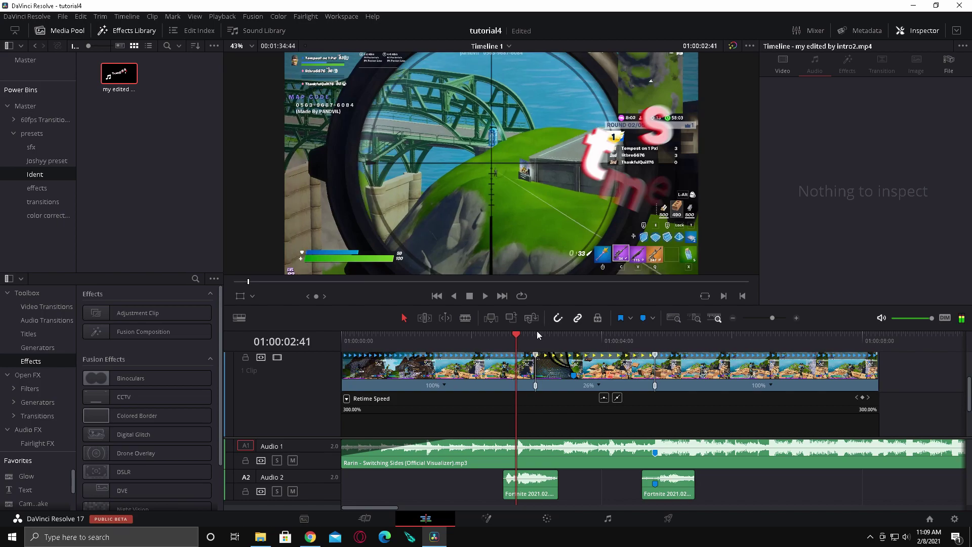
key(Right)
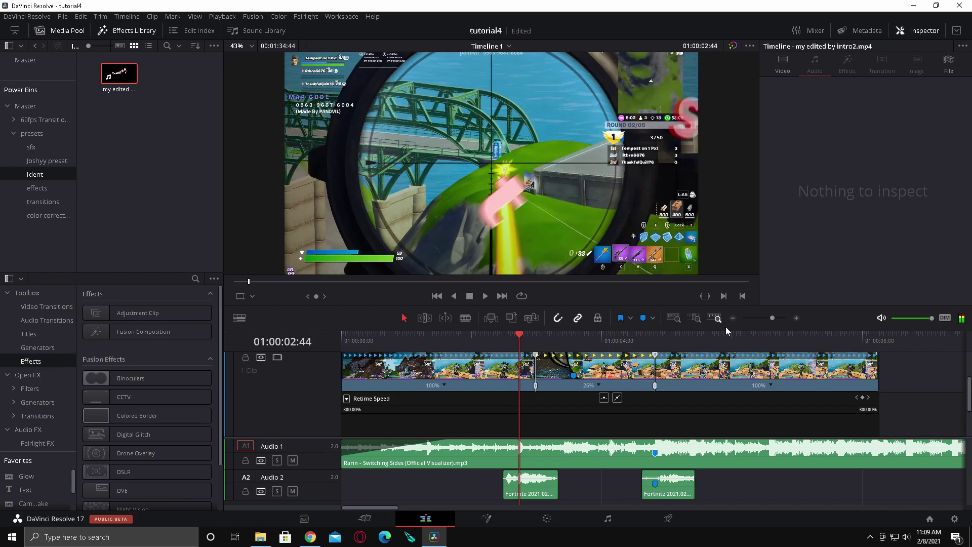
drag(773, 317, 786, 317)
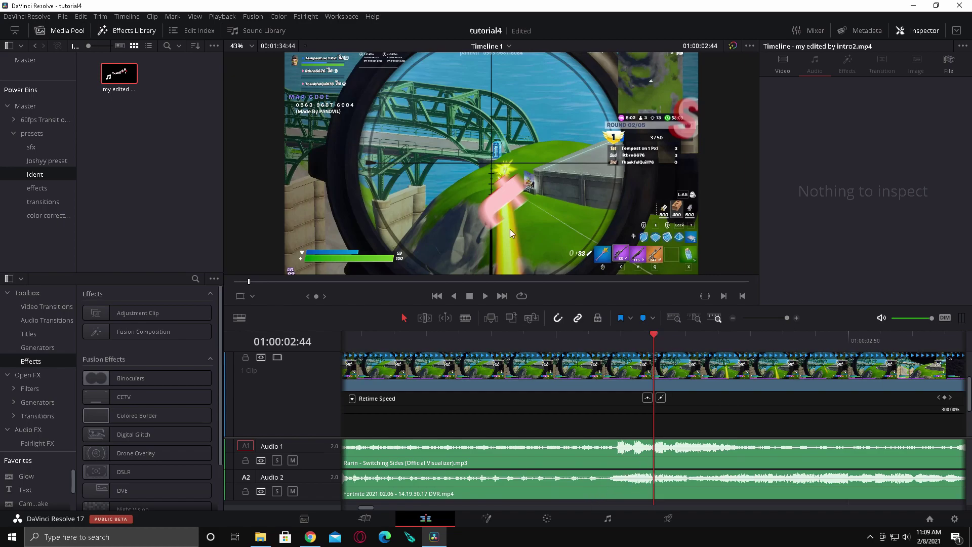
Play back the edit from the first gunshot past the second speed point to check both shots against the beat.
drag(784, 318, 778, 319)
click(579, 335)
key(space)
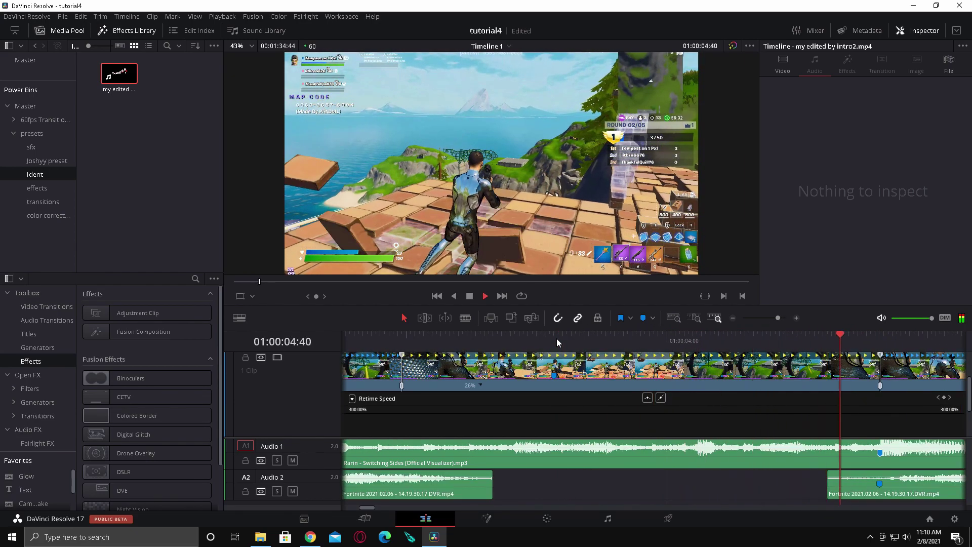
key(space)
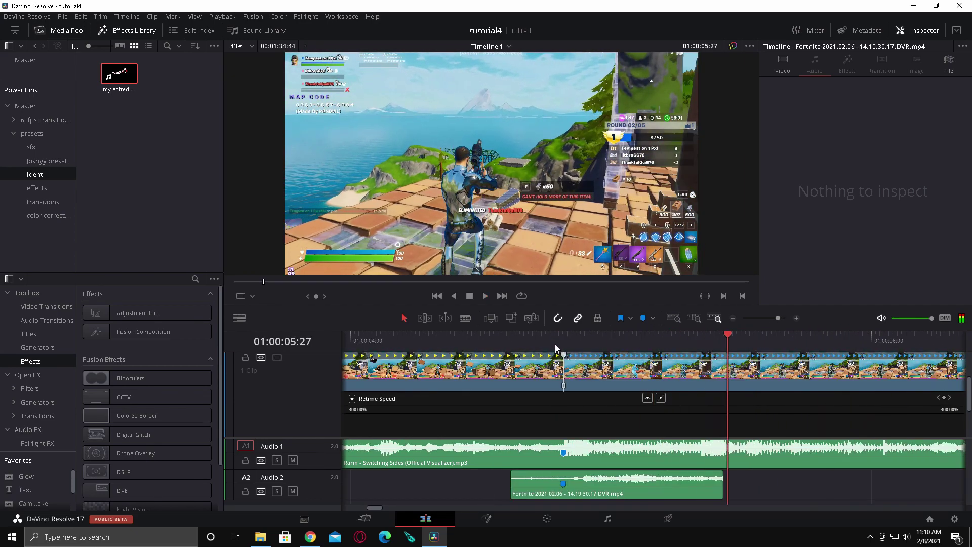
Set the gameplay clip's Retime Process to Optical Flow and its Motion Estimation to Standard Better.
click(644, 378)
drag(777, 316, 772, 317)
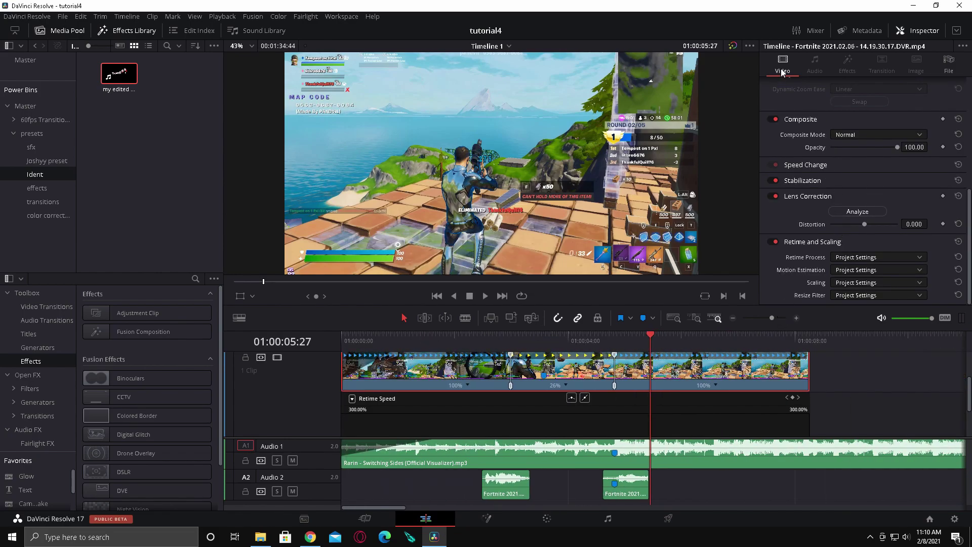
double_click(736, 123)
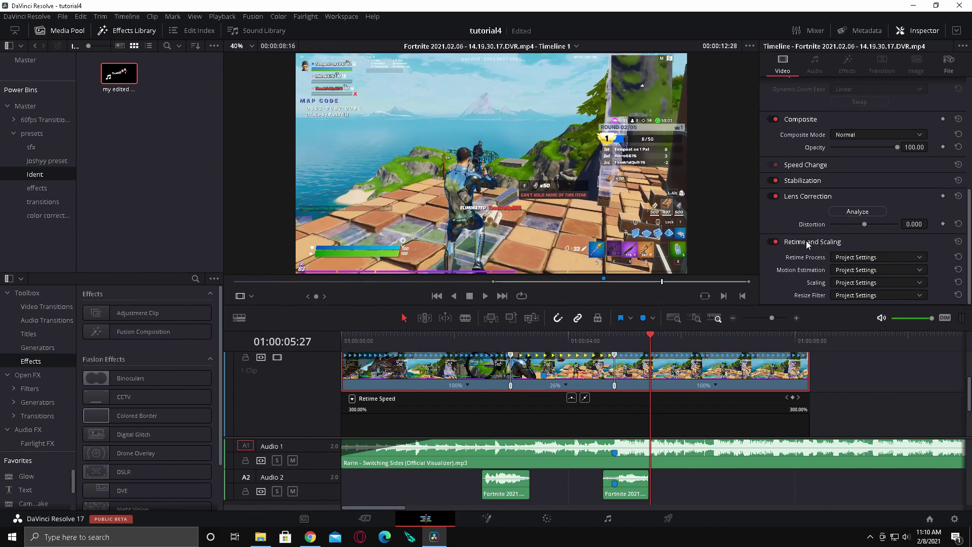
scroll(807, 242, up, 3)
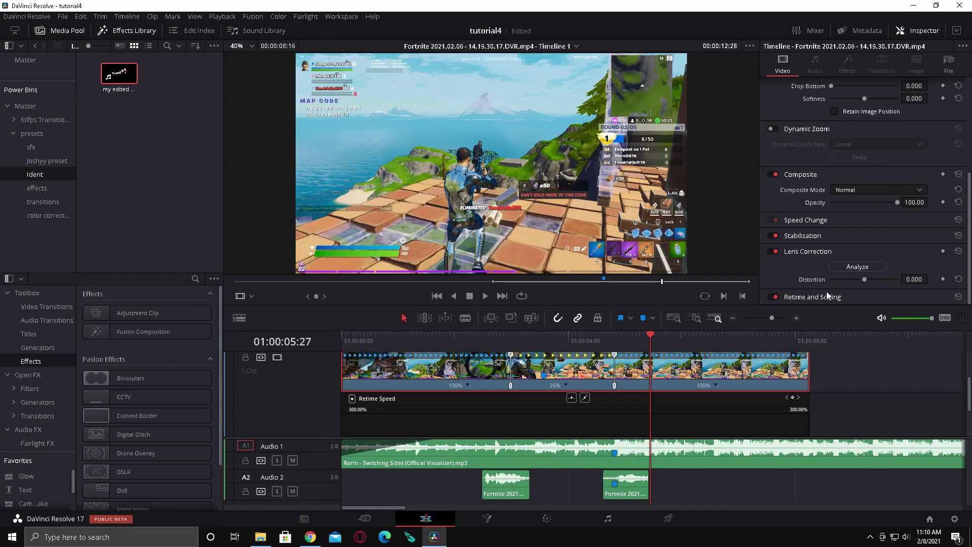
click(826, 297)
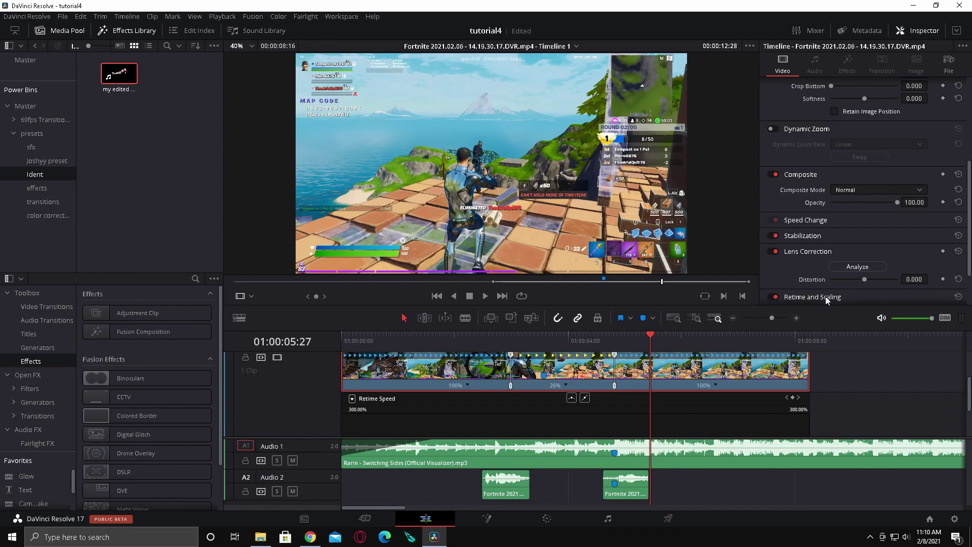
scroll(840, 278, down, 3)
click(853, 256)
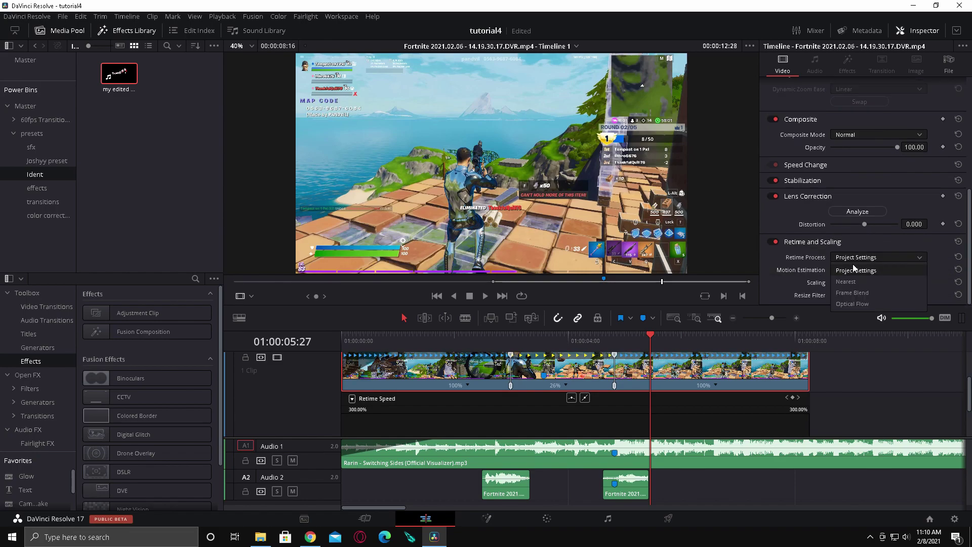
click(849, 304)
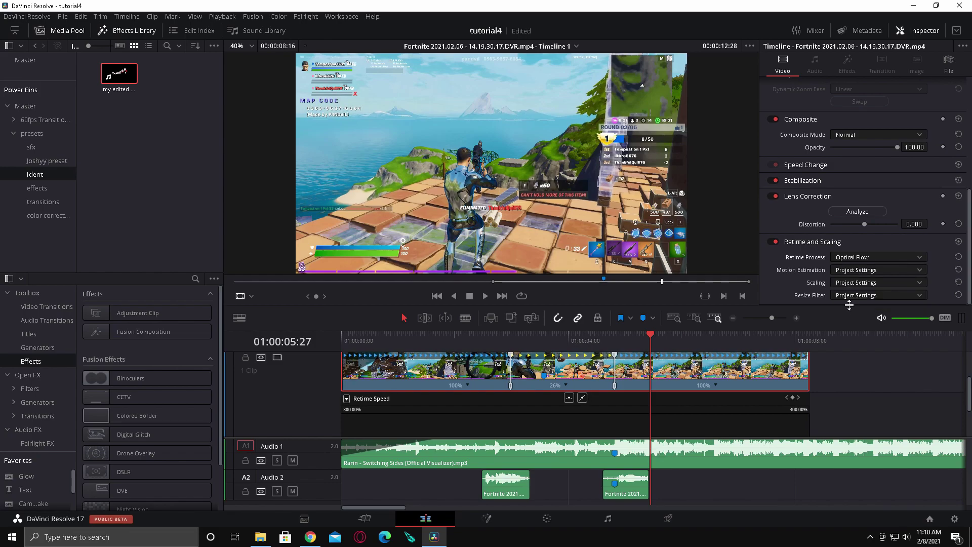
click(854, 272)
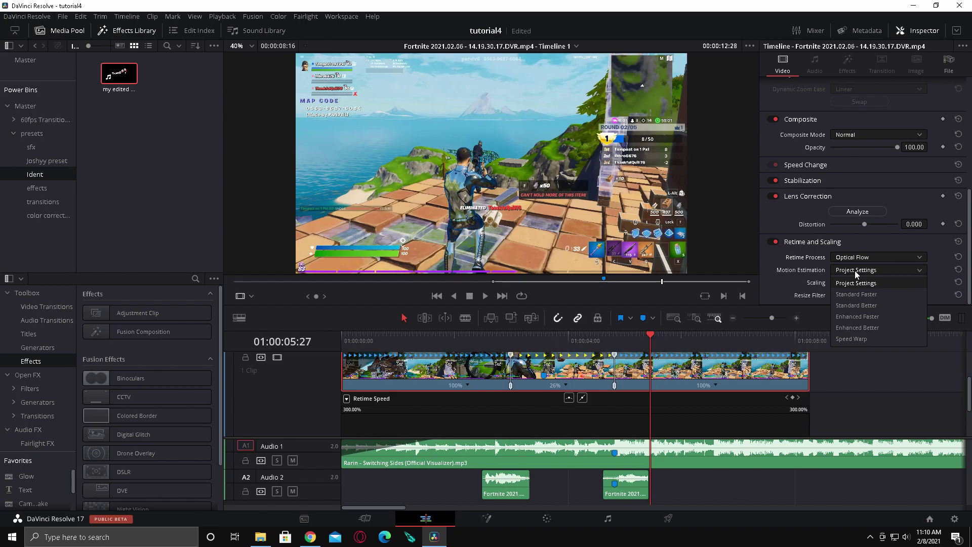
click(852, 306)
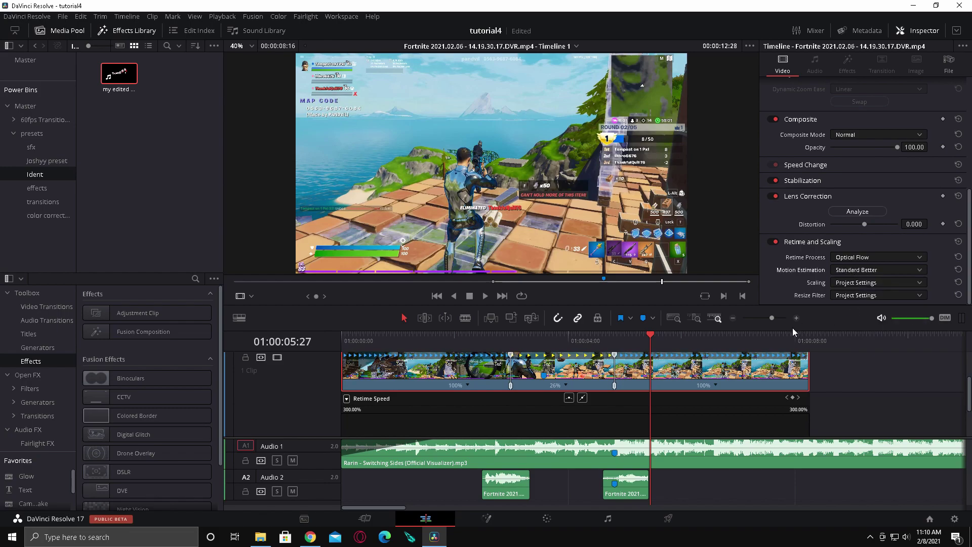
Play back the slowed section from 01:00:02:30 to check the retimed motion, and save the project.
drag(770, 319, 768, 321)
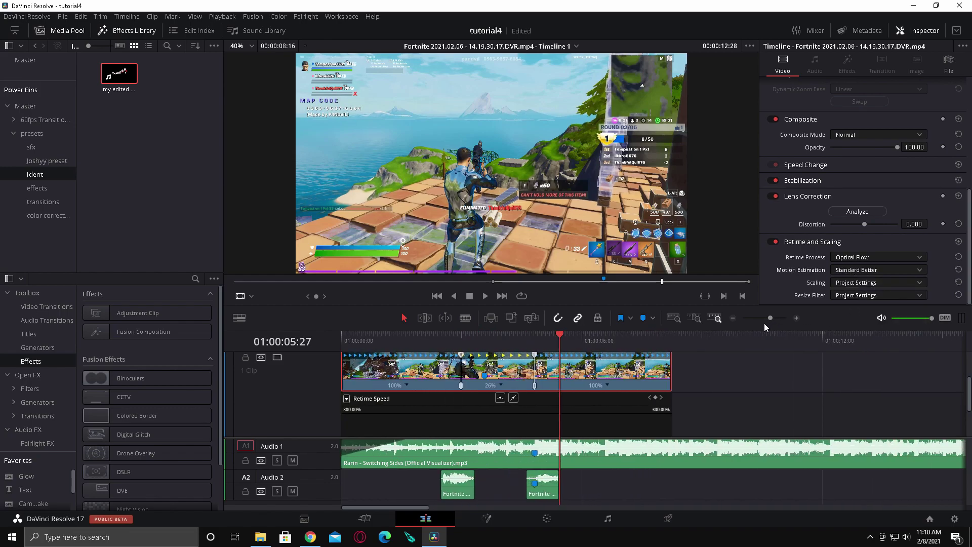
drag(558, 335, 441, 339)
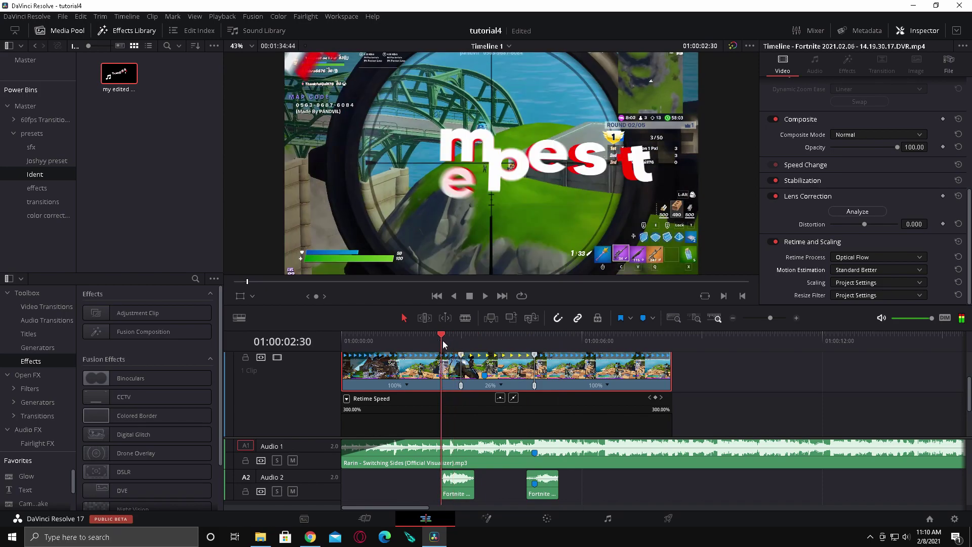
key(space)
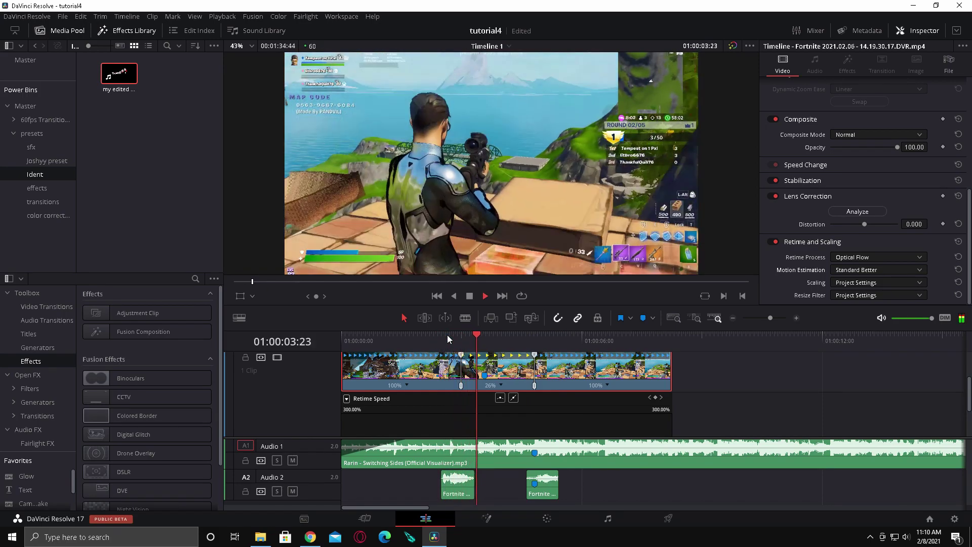
key(space)
key(ctrl+s)
click(482, 337)
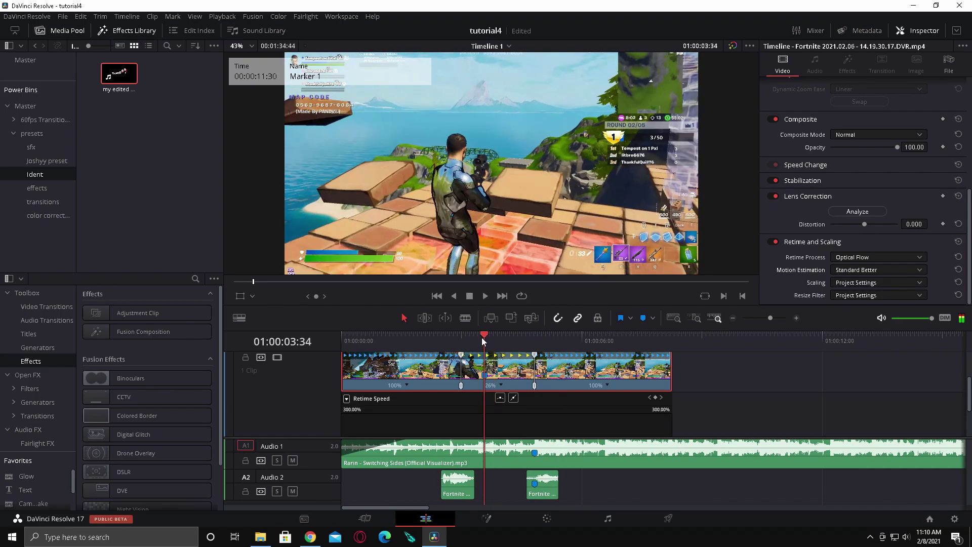
key(space)
key(space)
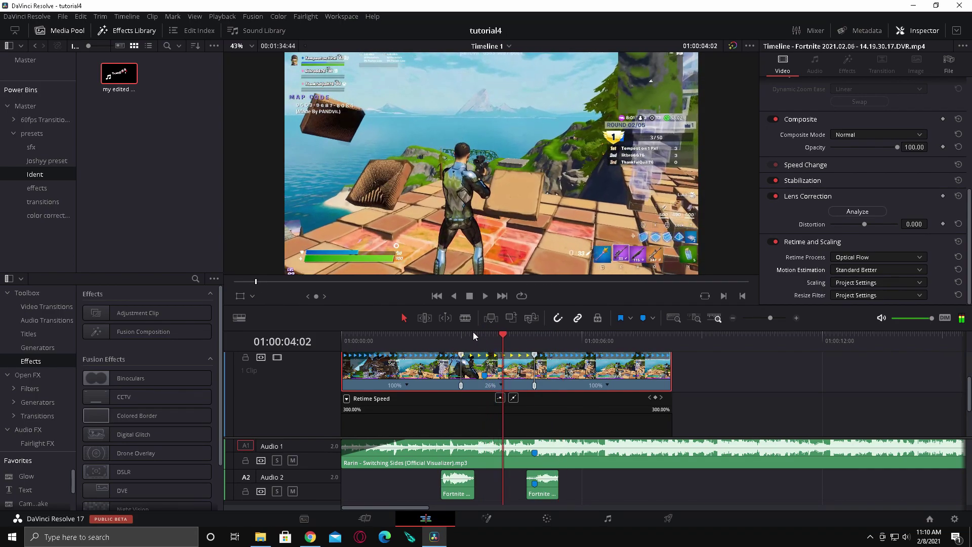
Check the Timeline Proxy Mode resolution options without changing the setting.
click(224, 17)
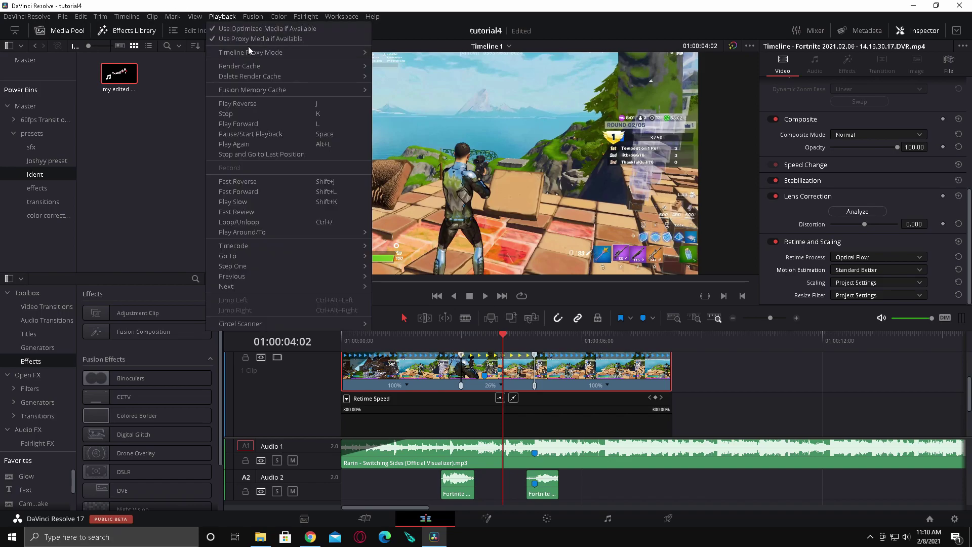
mouse_move(256, 52)
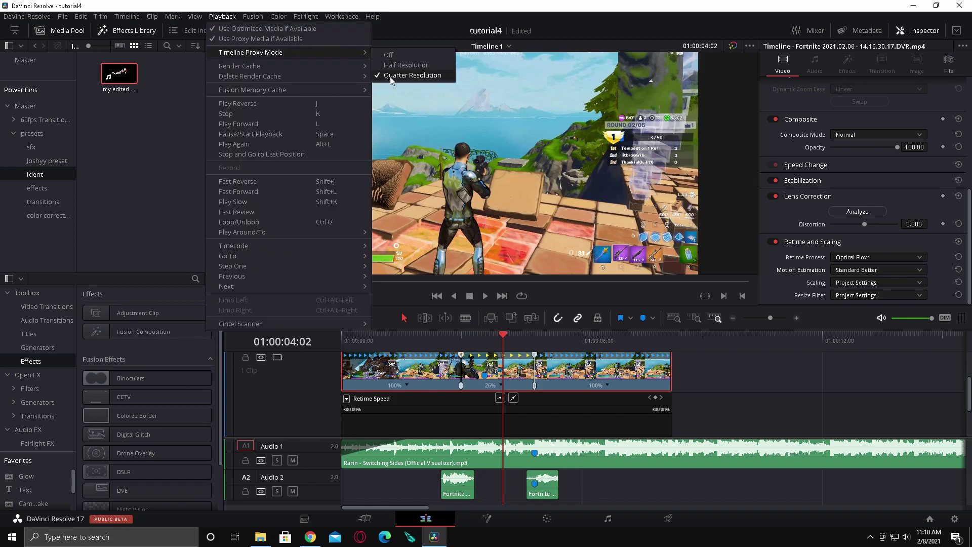
click(711, 377)
Add a speed point to the gameplay clip at 01:00:04:56, just after the music beat marker.
click(512, 336)
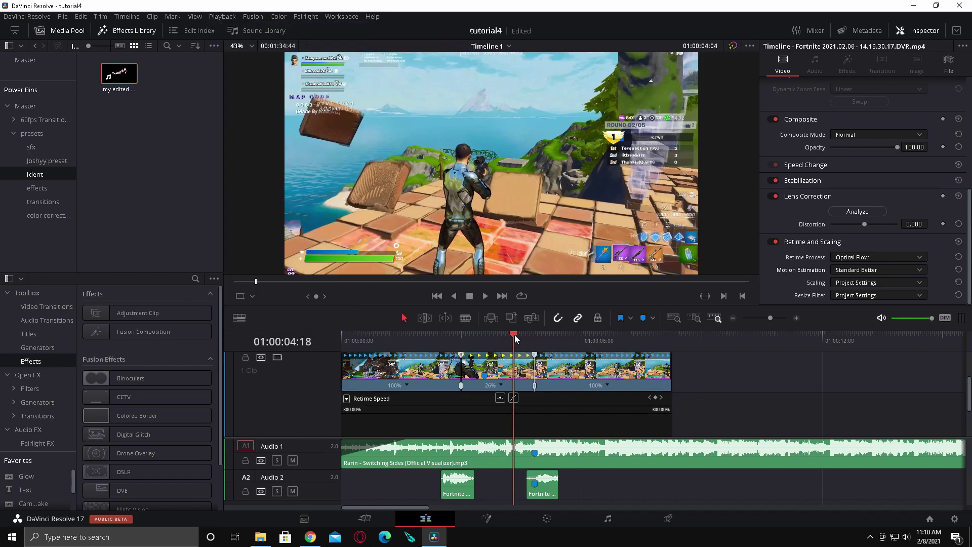
drag(514, 338, 533, 336)
drag(770, 318, 774, 320)
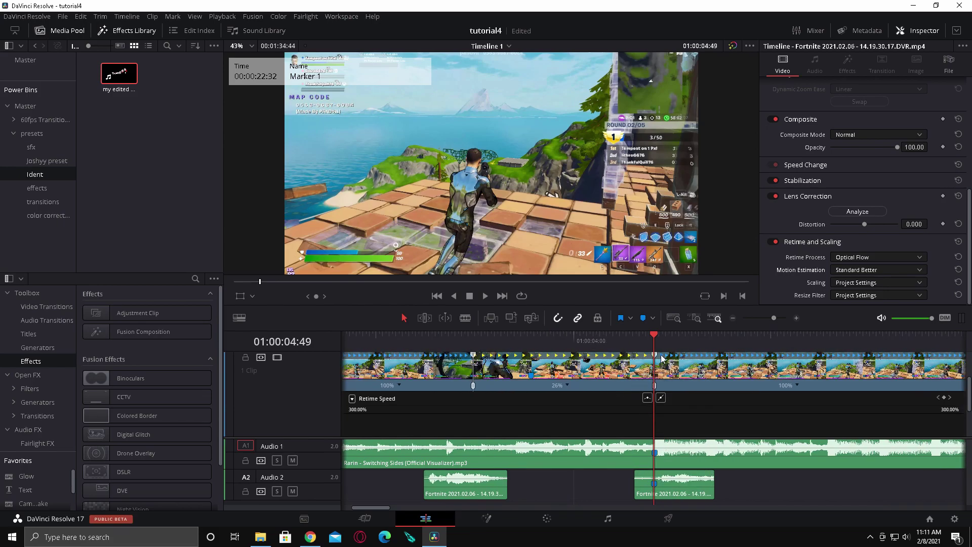
key(space)
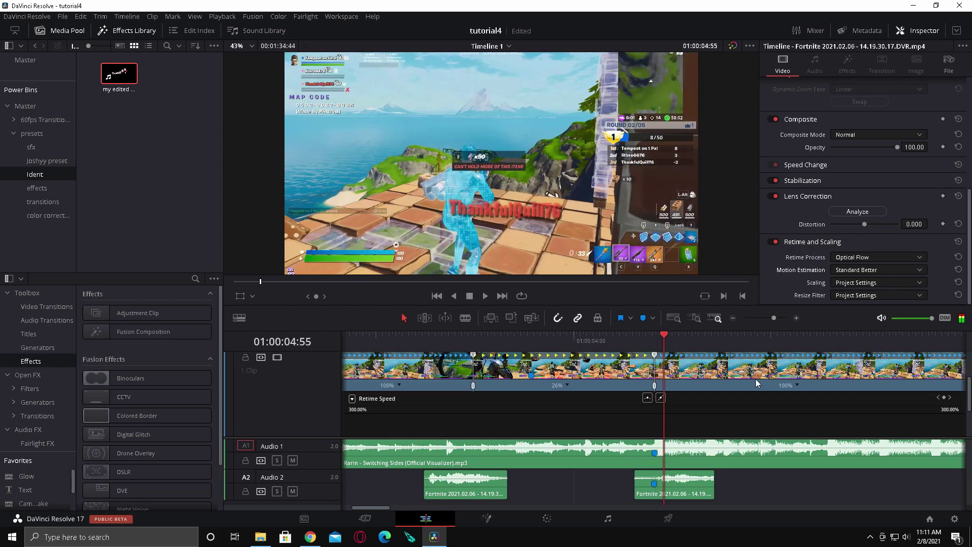
click(797, 385)
click(810, 399)
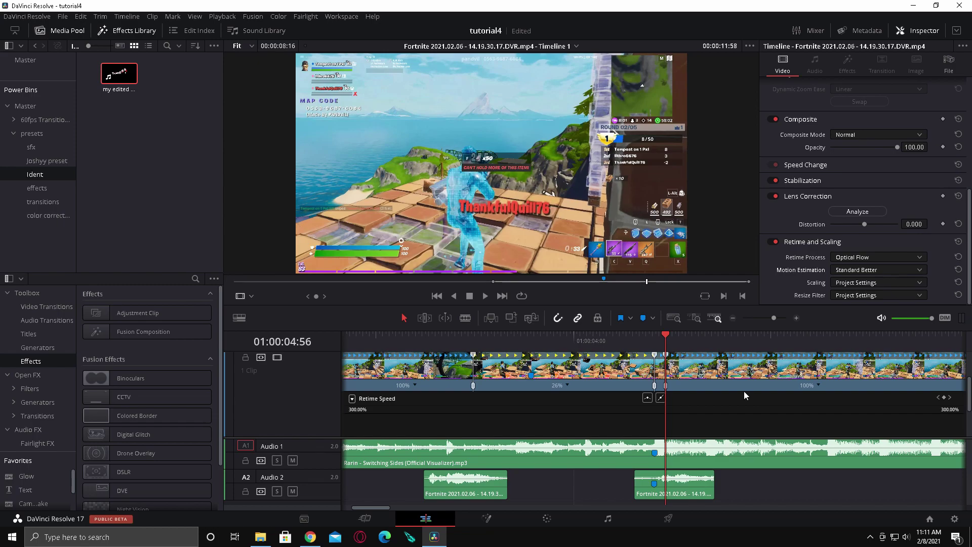
Add another speed point at 01:00:04:59 and raise the Retime Speed curve sharply between the second and third speed points.
click(692, 371)
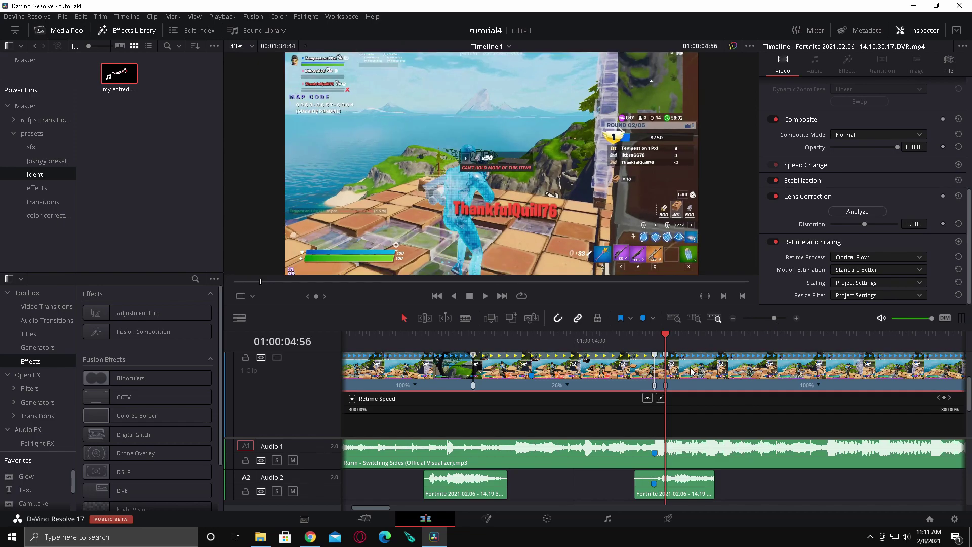
key(space)
click(819, 384)
click(828, 399)
scroll(729, 423, down, 3)
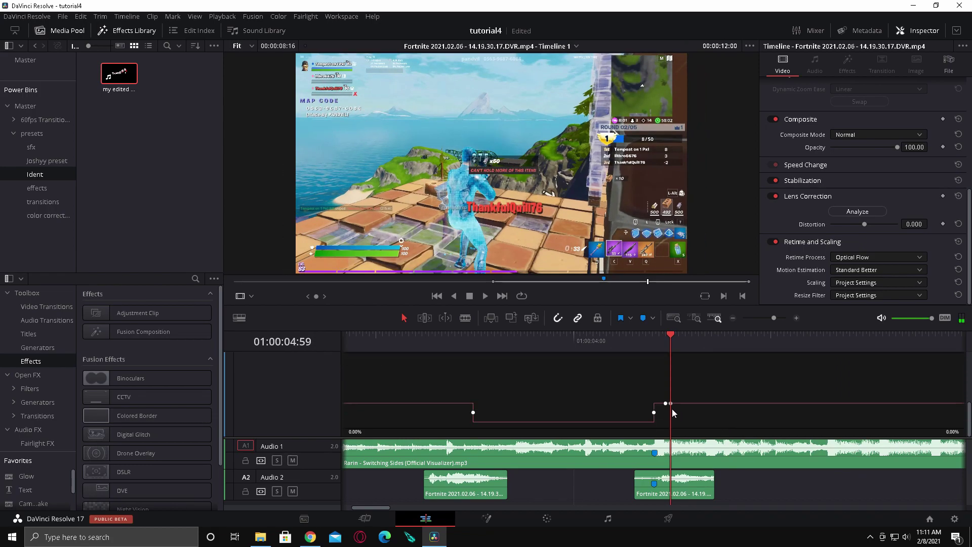
drag(659, 403, 657, 379)
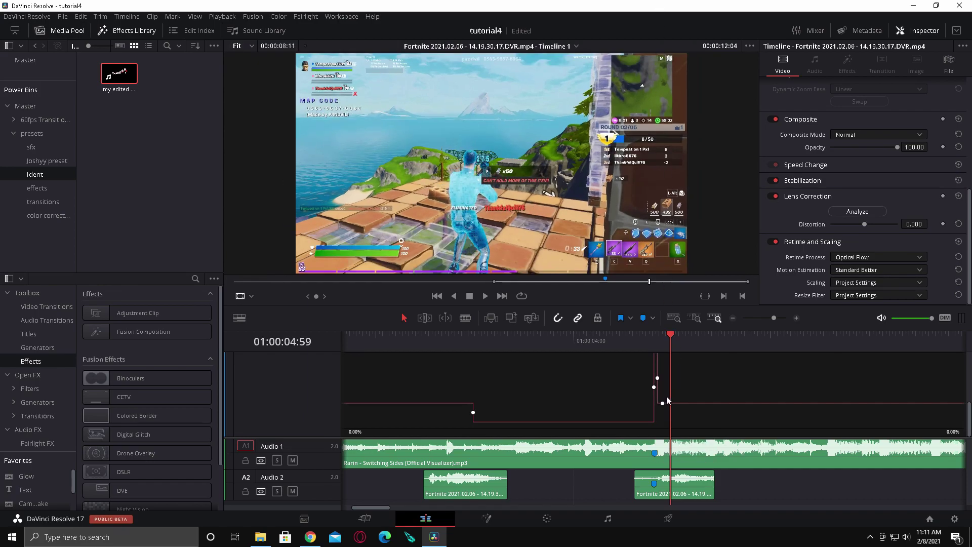
Change the speed of the short segment between the third and fourth speed points to 150%.
scroll(673, 390, up, 3)
drag(774, 317, 784, 317)
click(599, 375)
mouse_move(667, 415)
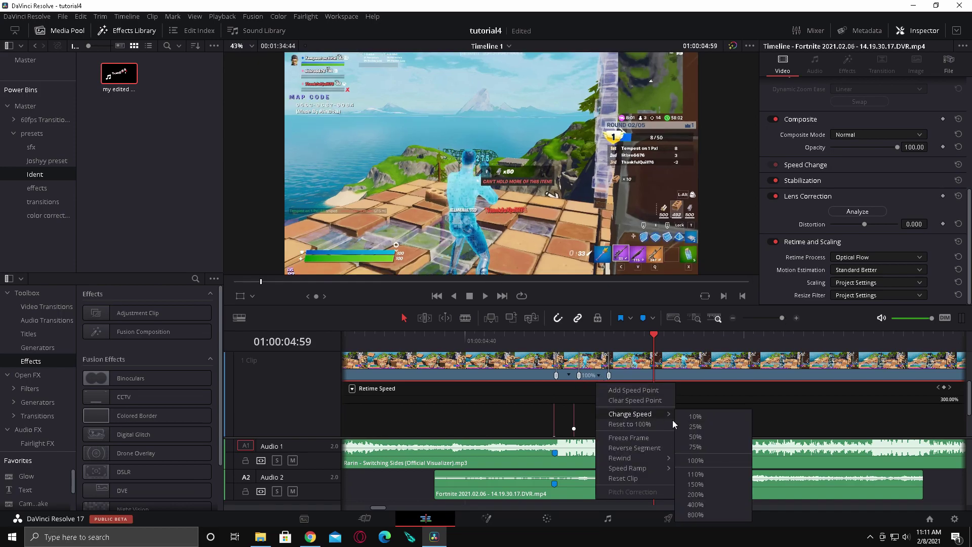
click(691, 485)
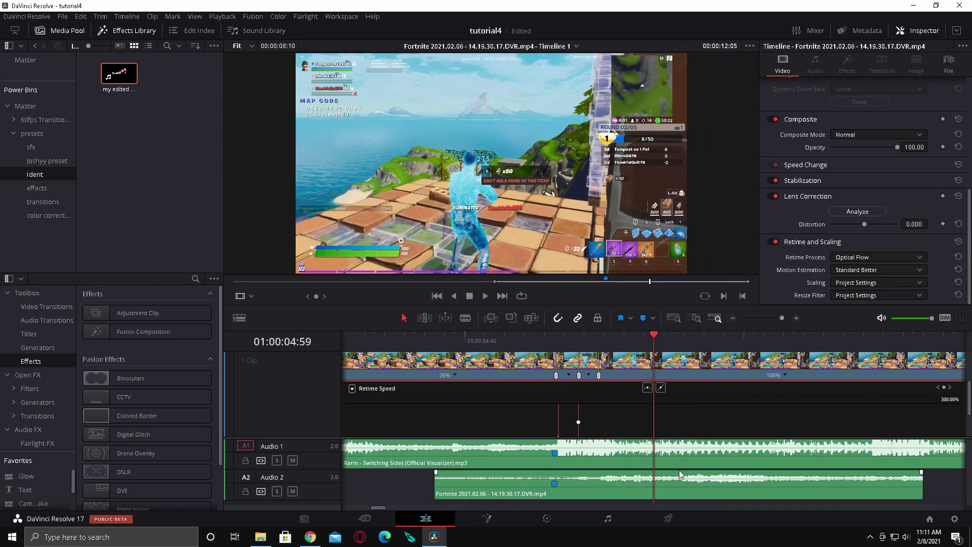
Play back the velocity ramp around the second gunshot to review the new speed changes.
drag(775, 318, 773, 317)
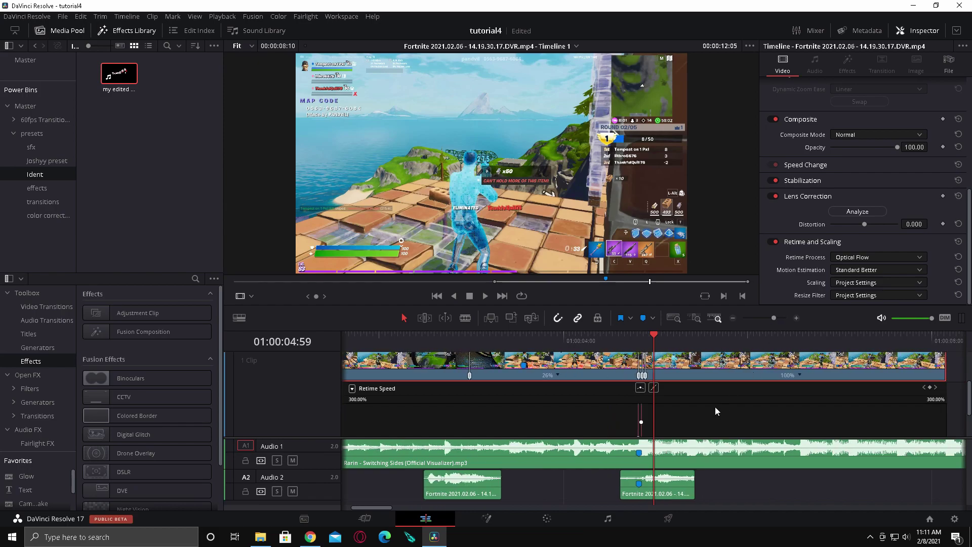
scroll(716, 411, up, 2)
drag(588, 343, 553, 346)
key(space)
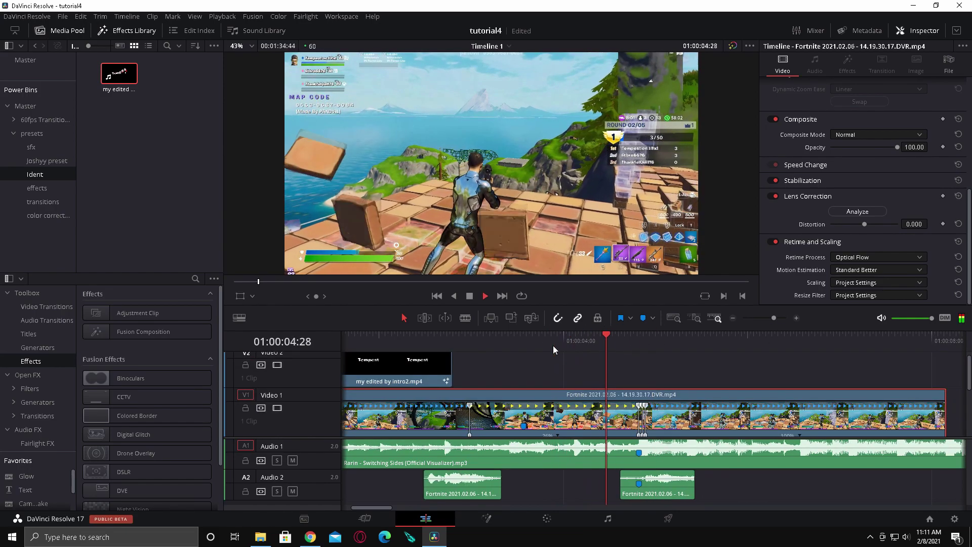
drag(635, 333, 604, 341)
key(space)
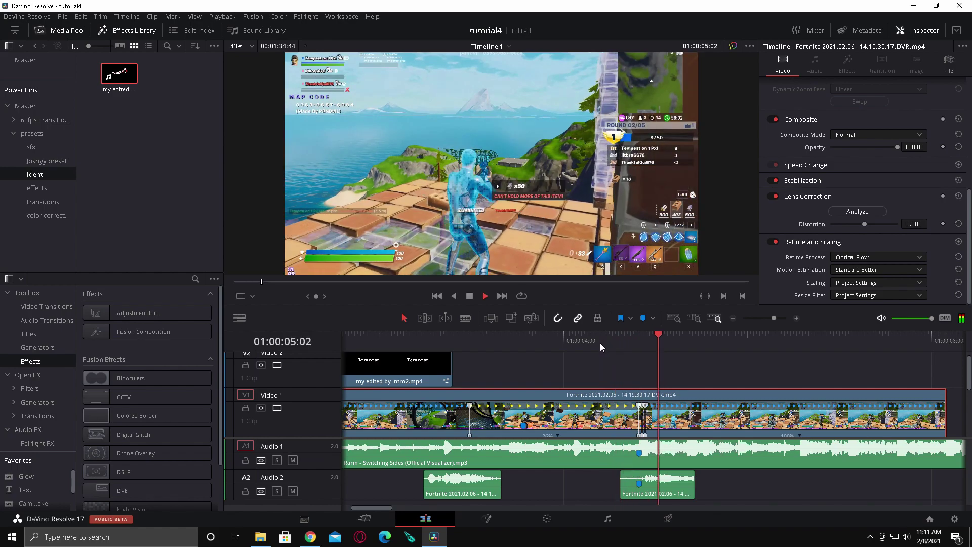
Inspect the speed points around the 01:00:04:49 beat marker and play back the gameplay segment that follows them.
click(639, 340)
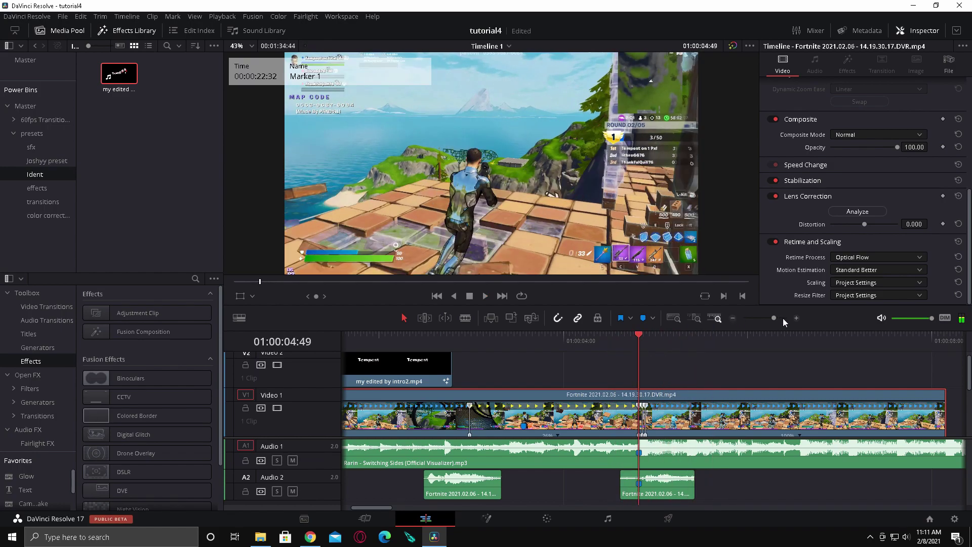
drag(782, 318, 792, 322)
scroll(756, 373, down, 2)
drag(660, 397, 628, 390)
drag(657, 335, 503, 345)
key(space)
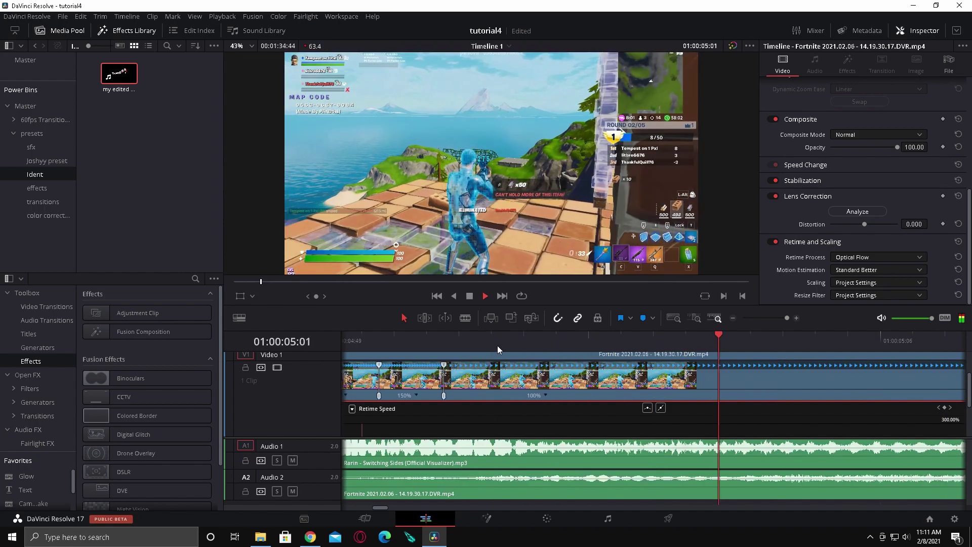
key(space)
drag(784, 320, 773, 323)
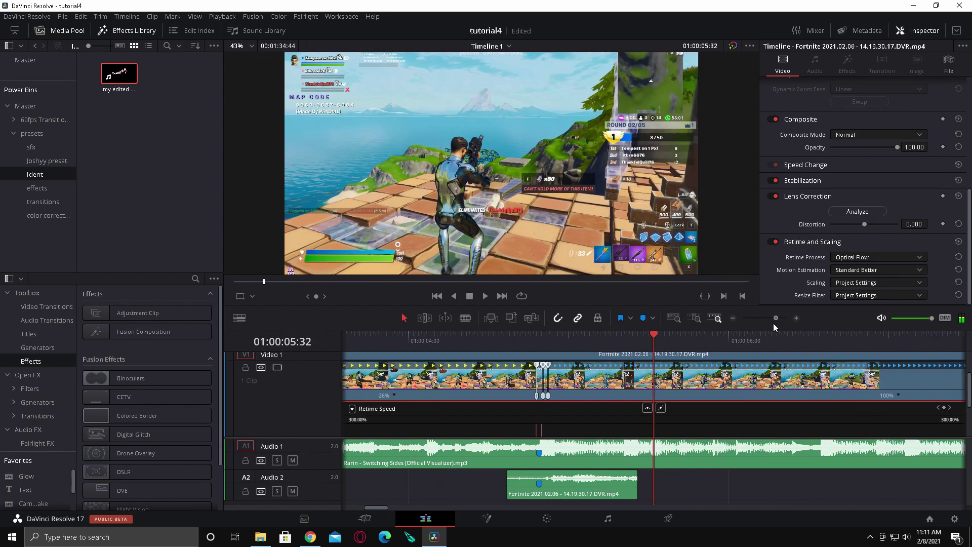
drag(653, 335, 442, 341)
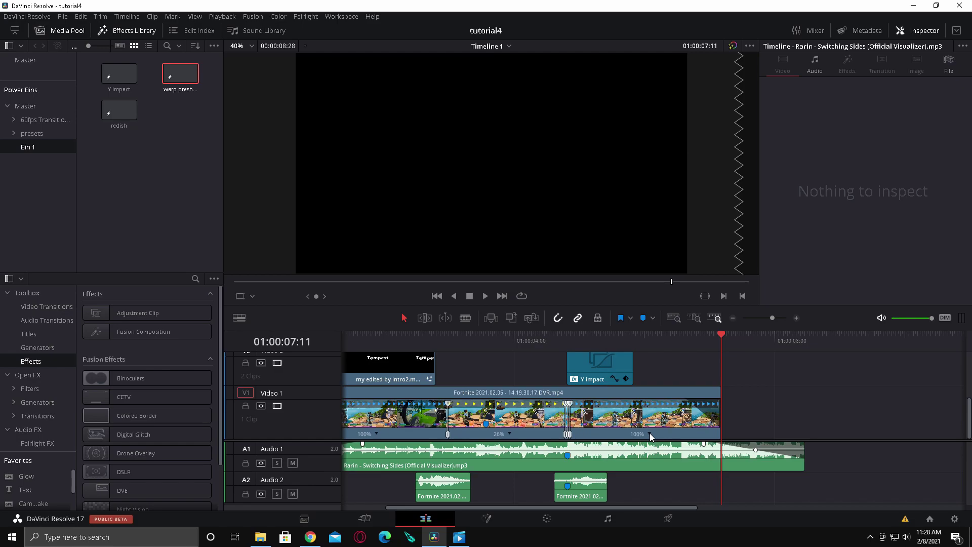
Change the speed of the gameplay clip's last segment to 50%.
click(648, 433)
mouse_move(686, 461)
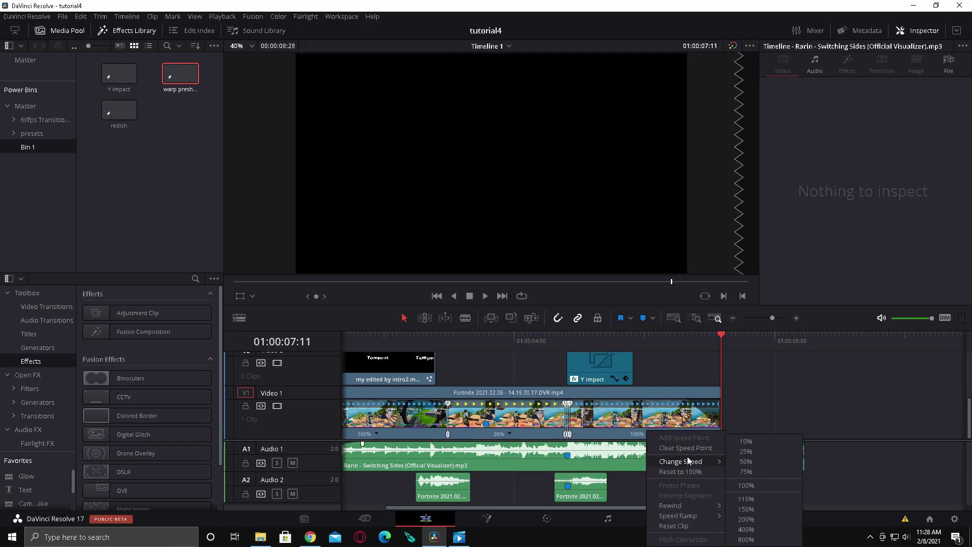
click(746, 462)
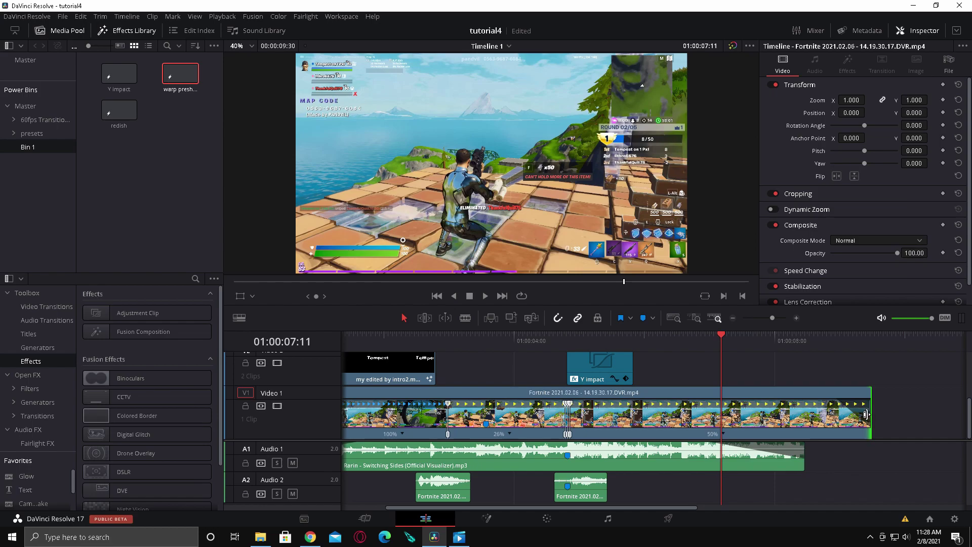
click(718, 370)
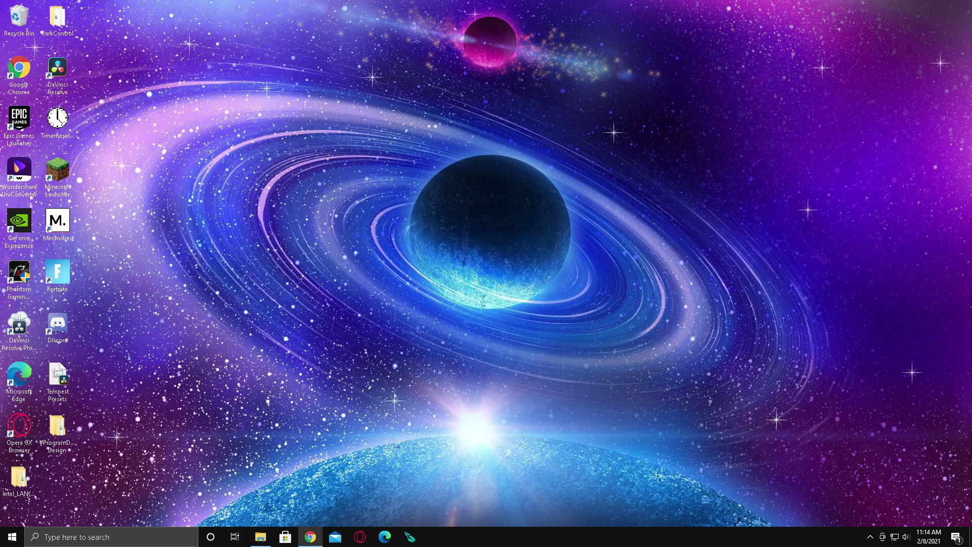
Switch to Chrome and view the file options, including Download, for Tempest Presets.drp in the shared Google Drive folder.
click(310, 536)
click(733, 82)
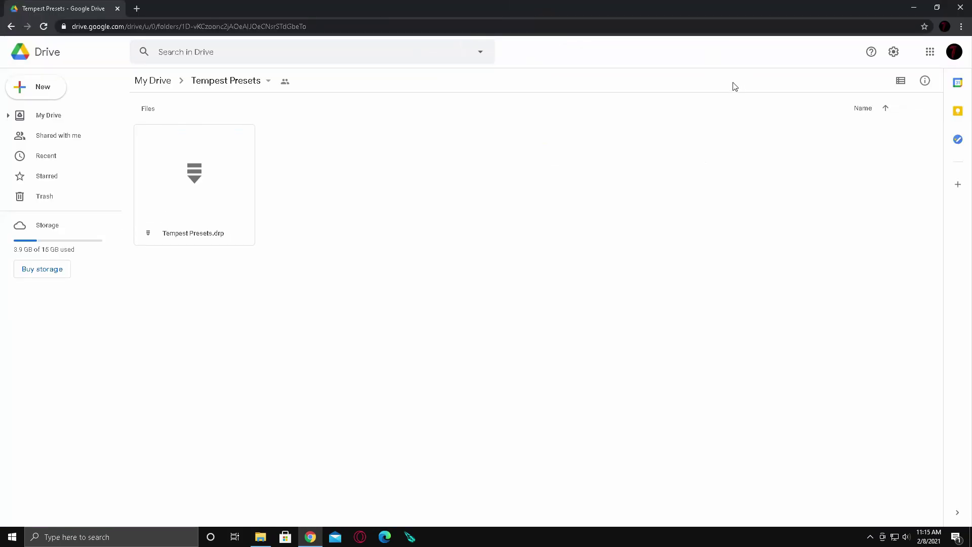
right_click(205, 189)
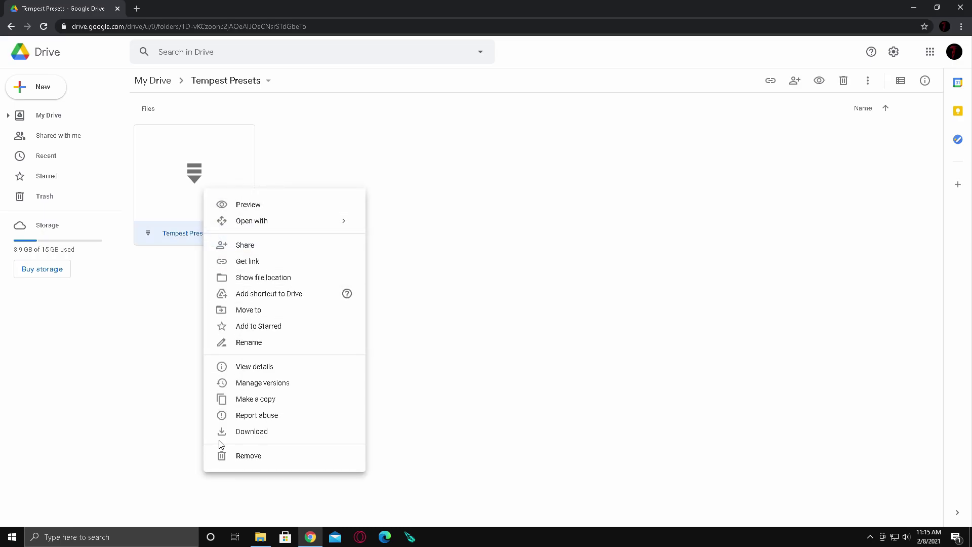
click(750, 219)
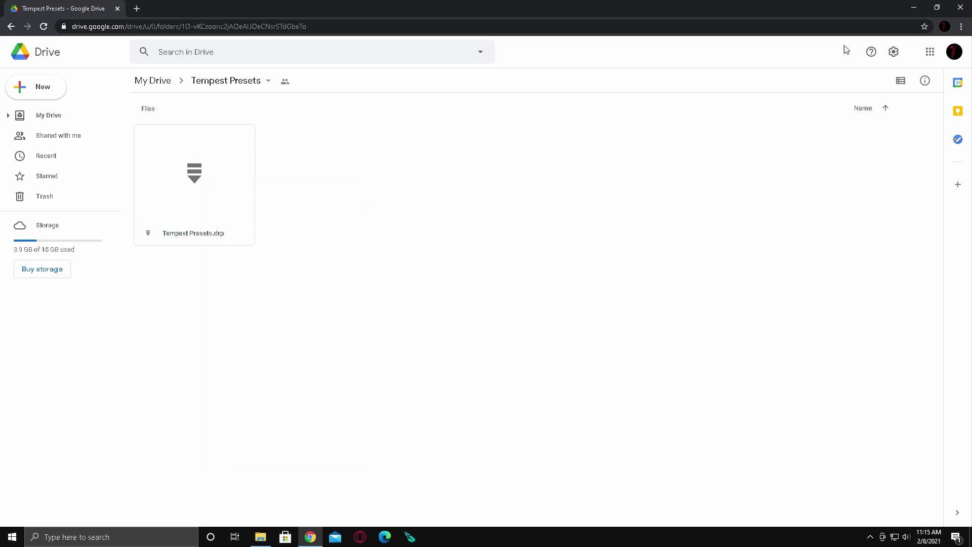
click(910, 7)
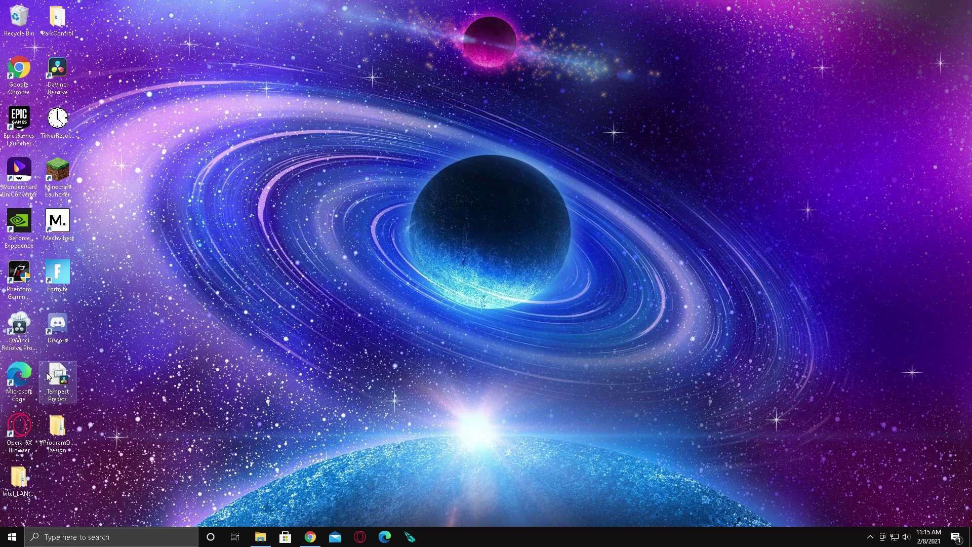
Launch DaVinci Resolve with the Tempest Presets desktop file and open the existing Tempest Presets project instead of importing a copy.
drag(57, 377, 173, 334)
double_click(174, 335)
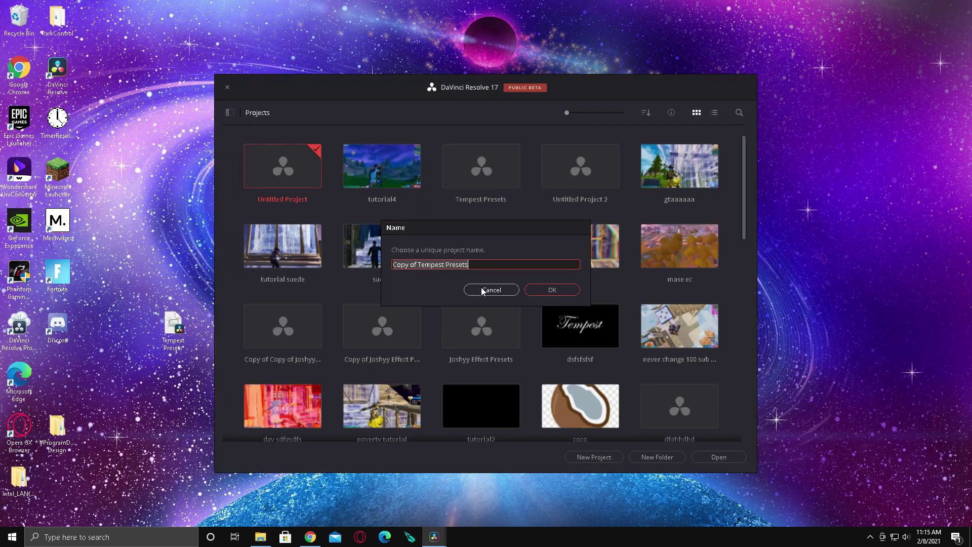
click(483, 289)
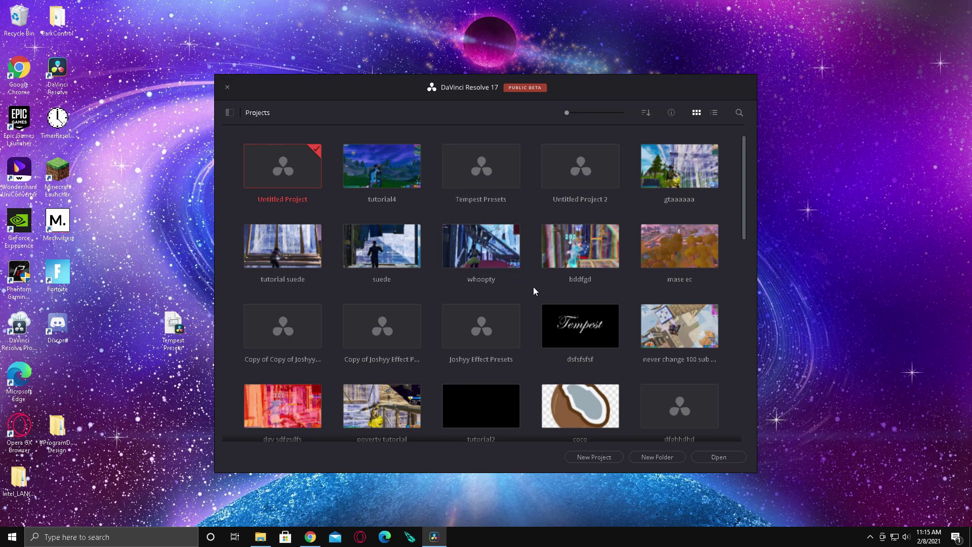
double_click(475, 168)
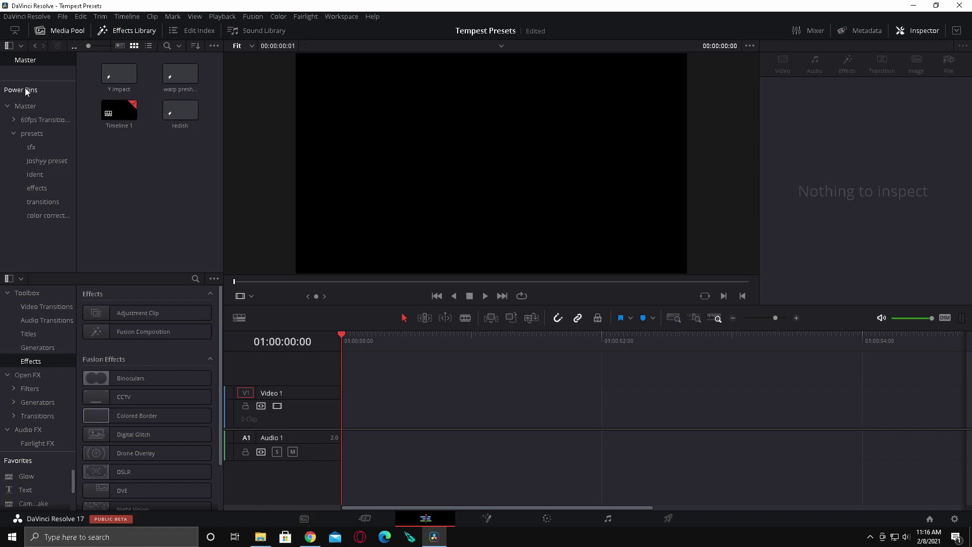
Add a new bin under the Power Bins Master folder, keeping the default name Bin 1.
click(193, 19)
click(235, 485)
right_click(37, 244)
click(46, 247)
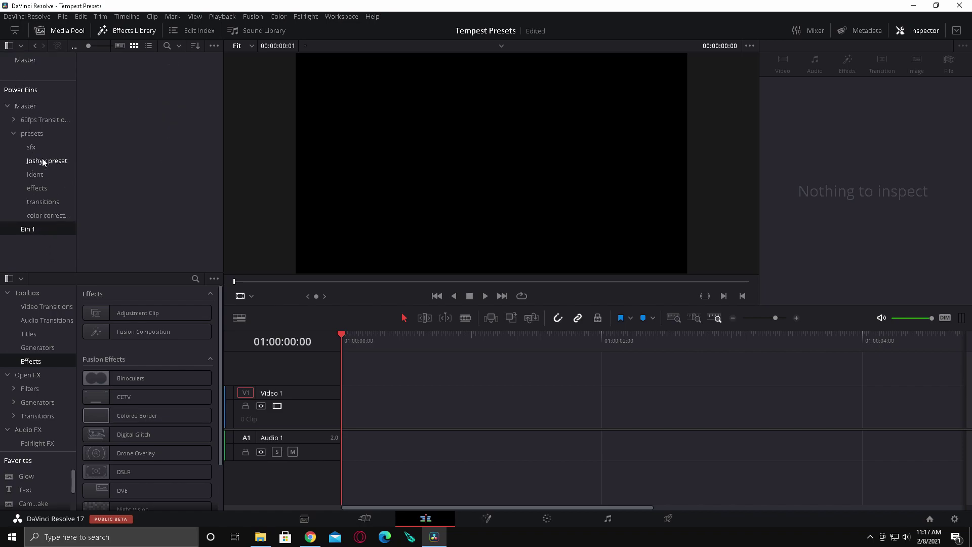
Copy the Y impact, warp and redish presets from the project's Master bin into the Bin 1 power bin.
click(27, 60)
mouse_move(20, 238)
mouse_down()
mouse_move(40, 221)
mouse_move(32, 231)
mouse_up()
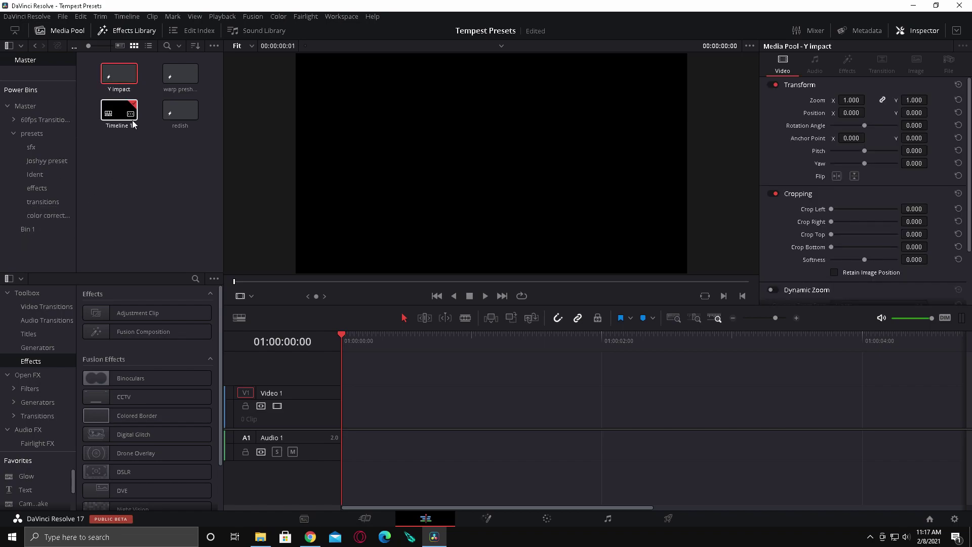
drag(180, 76, 27, 224)
drag(180, 110, 18, 230)
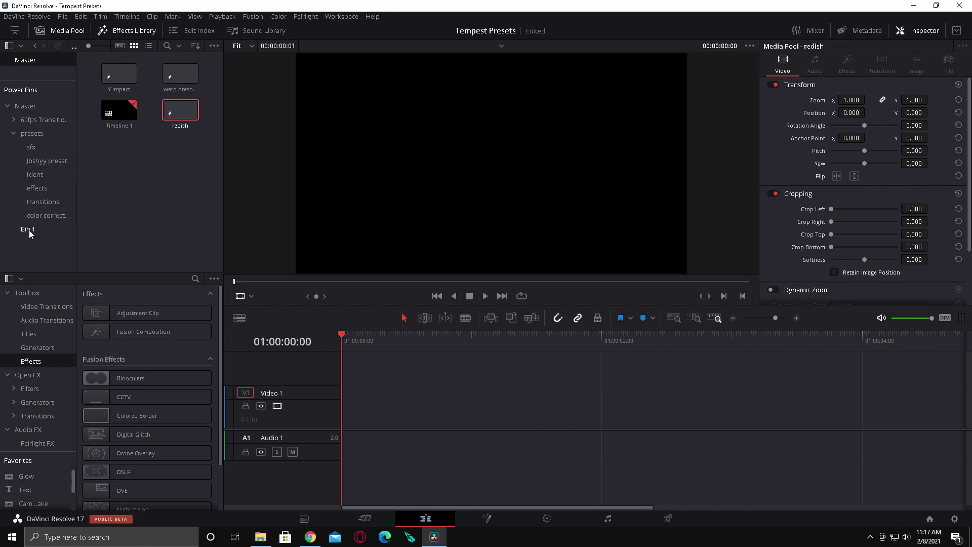
click(29, 229)
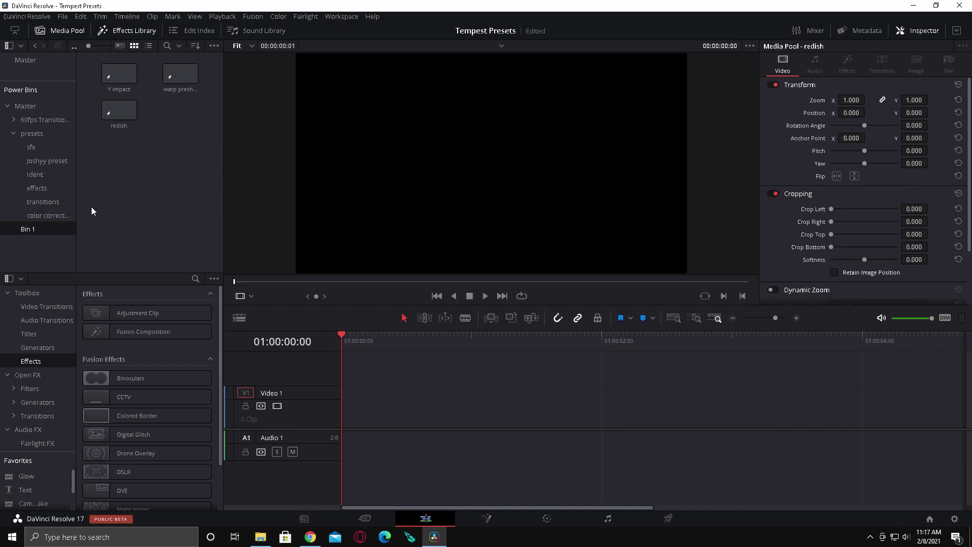
Save and close the Tempest Presets project, and restart DaVinci Resolve to reopen the tutorial4 project.
click(959, 5)
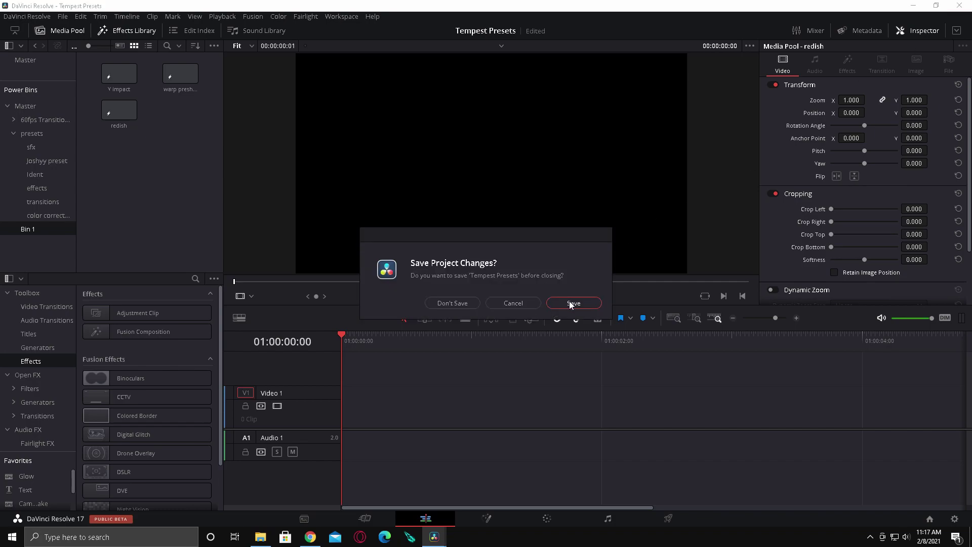
click(586, 302)
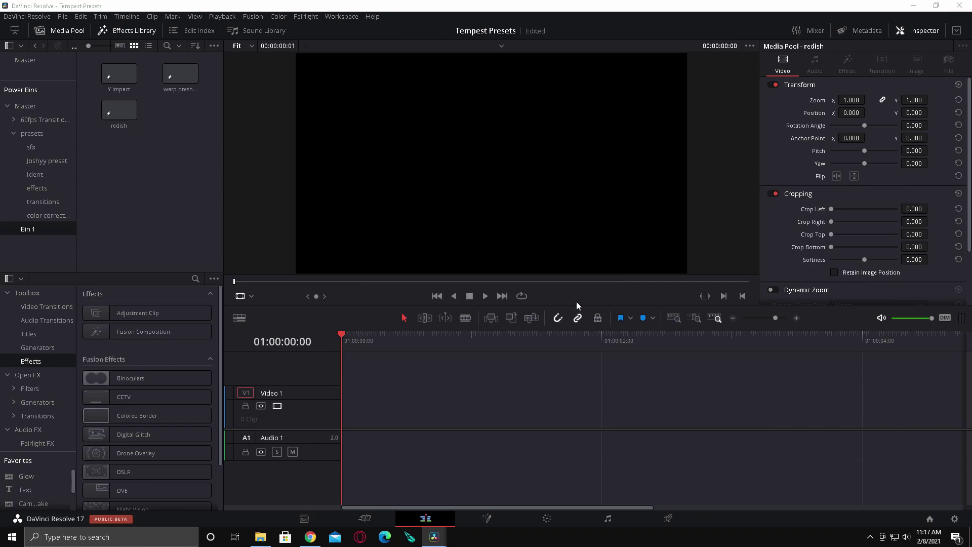
drag(178, 336, 63, 389)
double_click(57, 62)
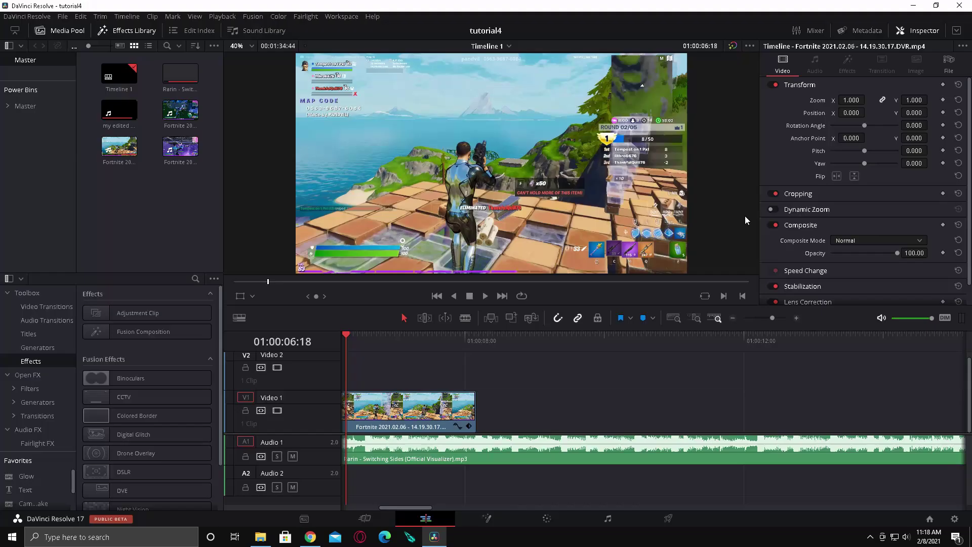
Place the Y impact preset from the Bin 1 power bin on Video 2 at the 01:00:04:49 beat marker.
drag(769, 317, 769, 319)
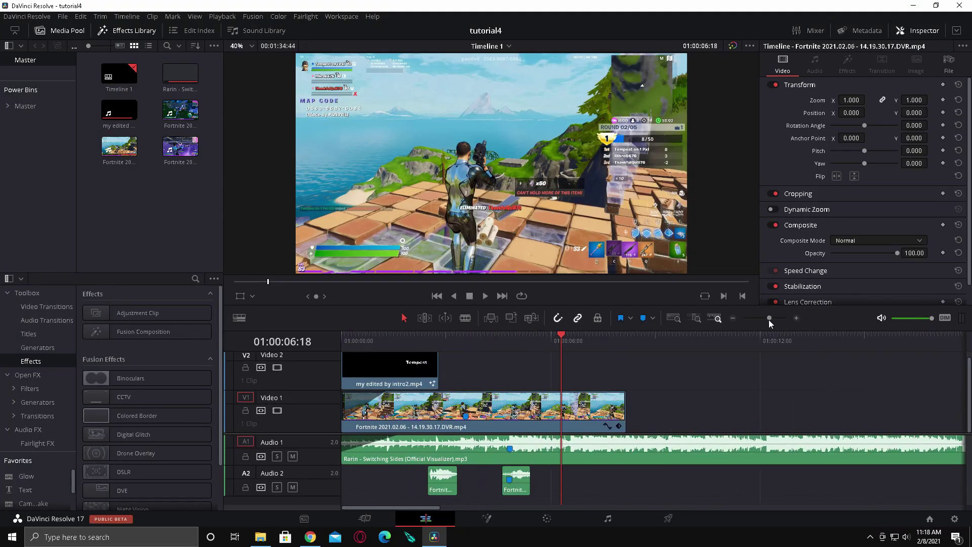
click(7, 106)
click(22, 147)
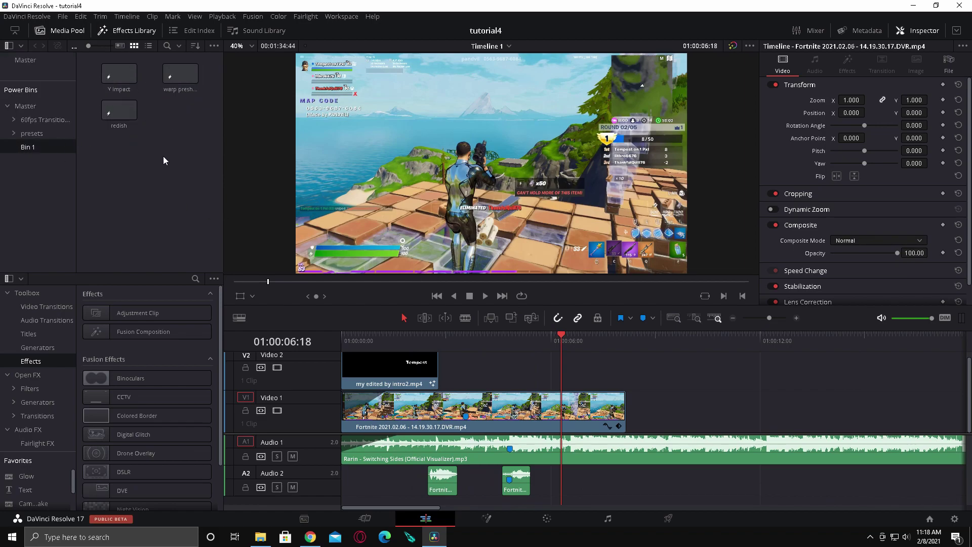
double_click(126, 81)
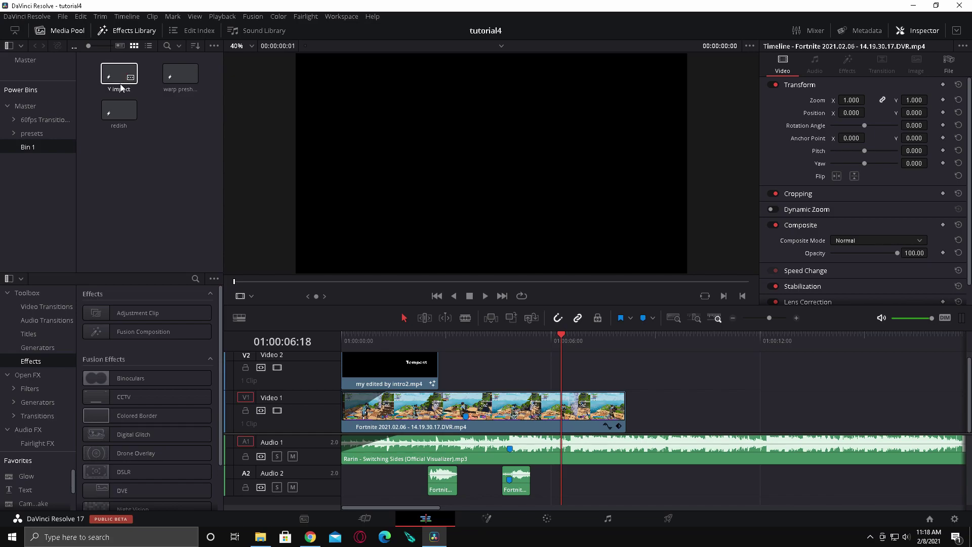
click(584, 362)
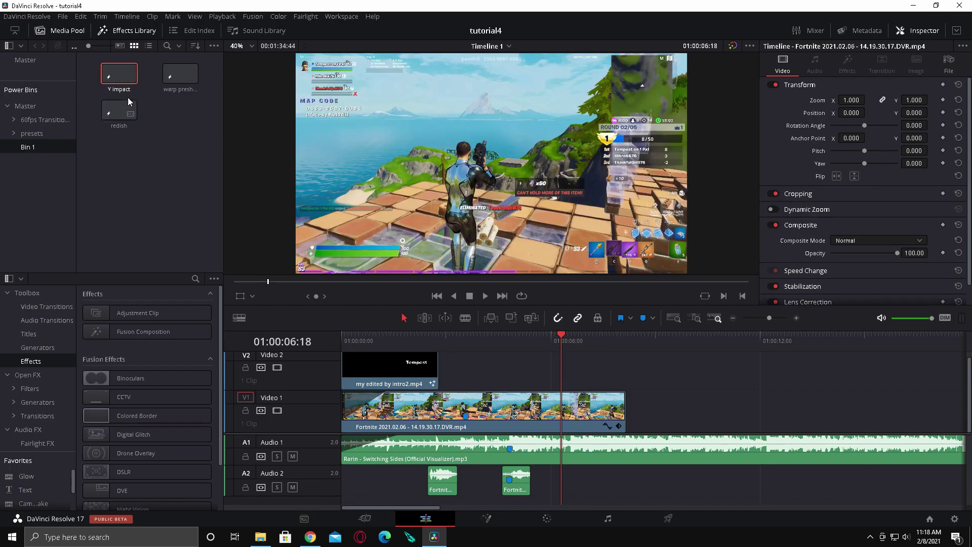
drag(333, 150, 515, 375)
Play back the Y impact effect over the gunshot and return the playhead to 01:00:04:49.
click(509, 336)
click(500, 336)
key(space)
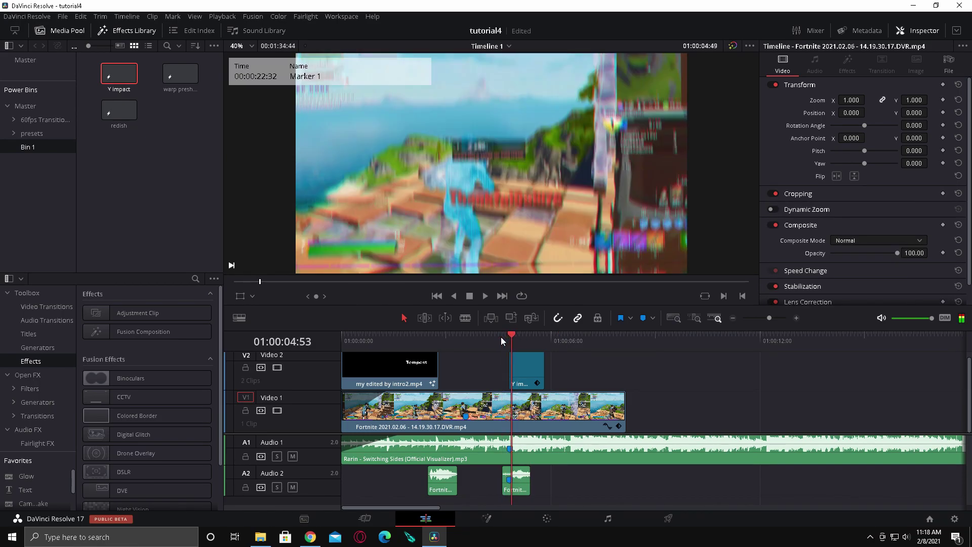
key(Up)
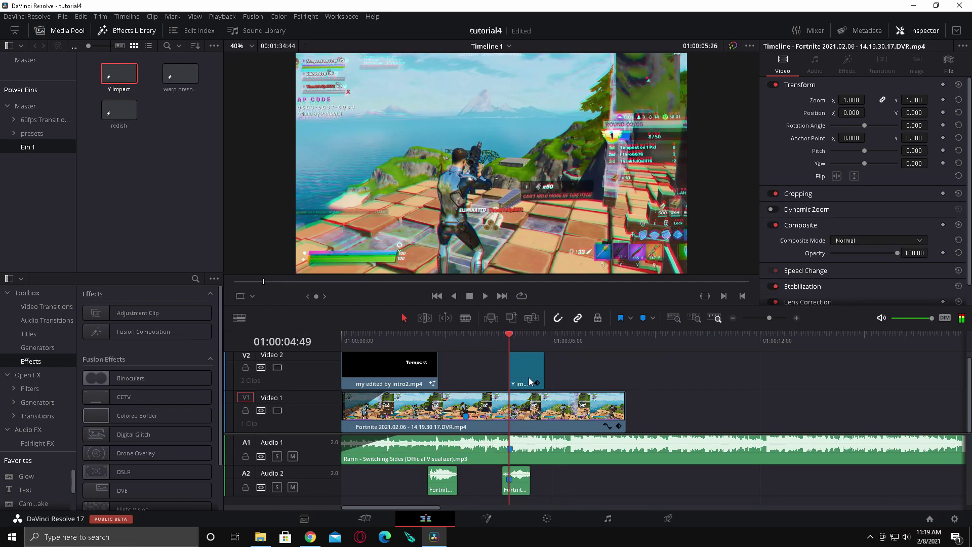
Examine the Y impact clip's first S_Shake settings and how its Amplitude keyframes change over the clip's first five frames.
click(529, 380)
click(855, 64)
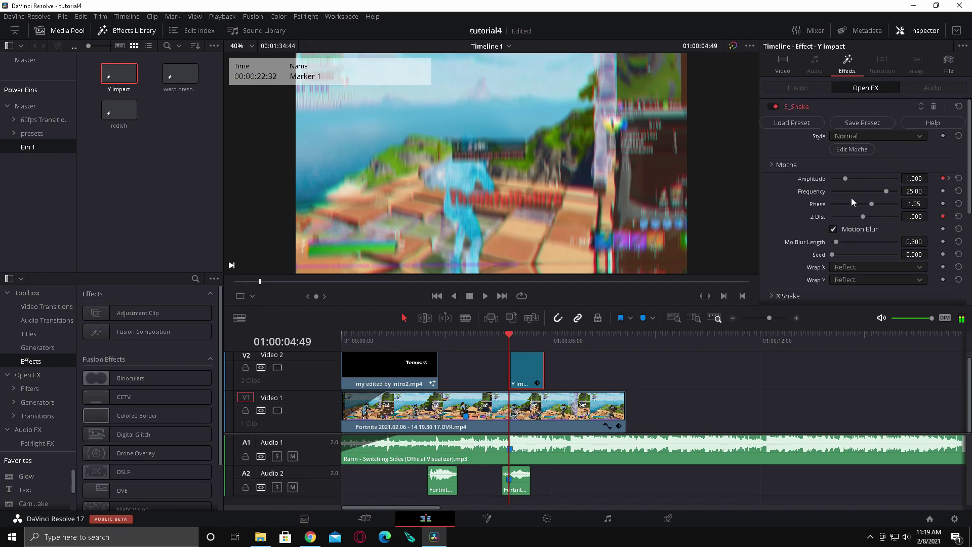
scroll(804, 197, down, 1)
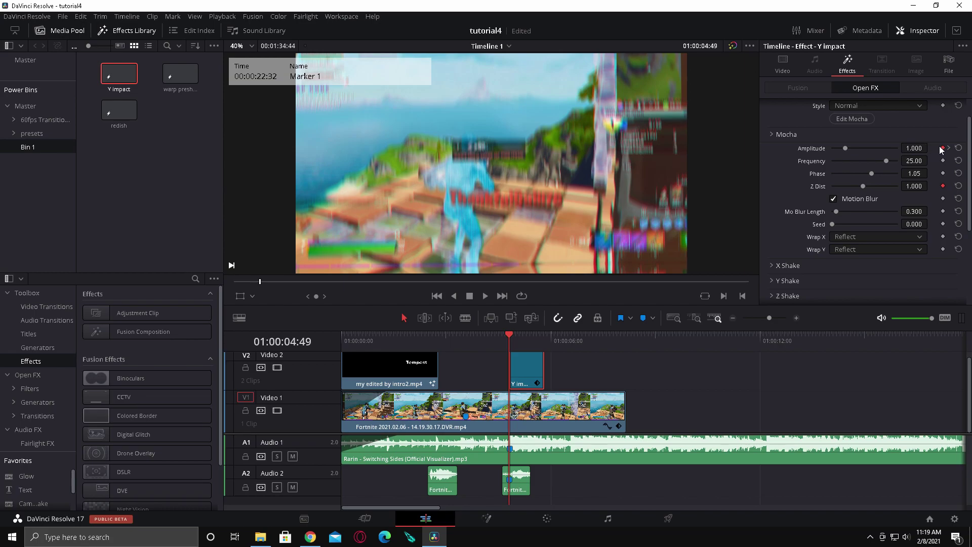
drag(529, 336, 515, 343)
key(Right)
key(Right)
key(Right)
key(Right)
key(Right)
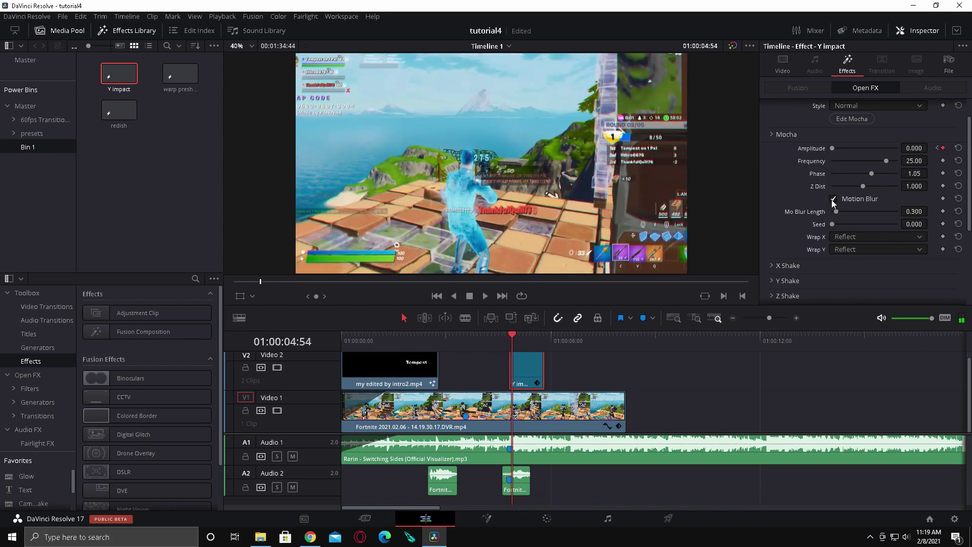
key(Left)
key(Left)
key(Left)
key(Left)
key(Left)
scroll(855, 177, down, 5)
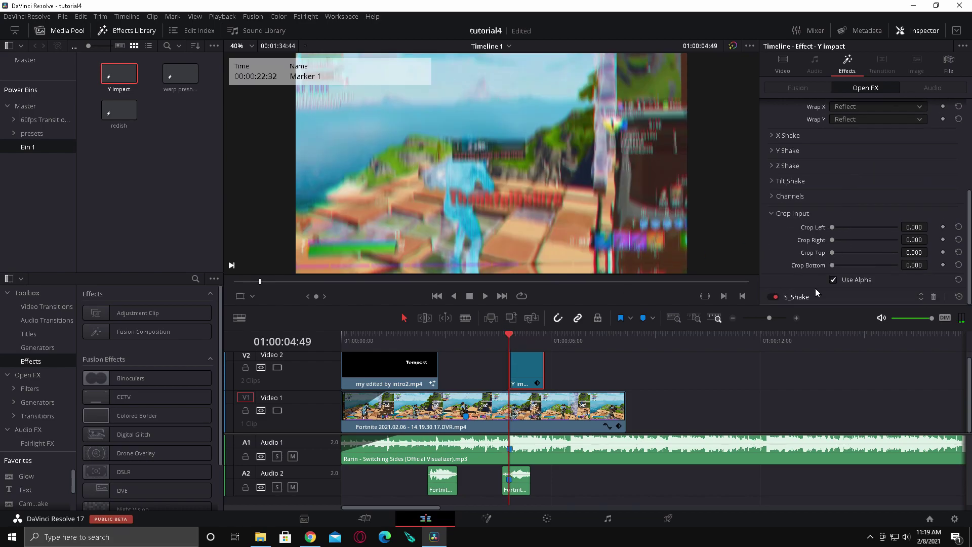
Keyframe the second S_Shake at the Y impact clip's end with Amplitude 0 and Z Dist 0.960, and return to 01:00:04:49.
click(805, 299)
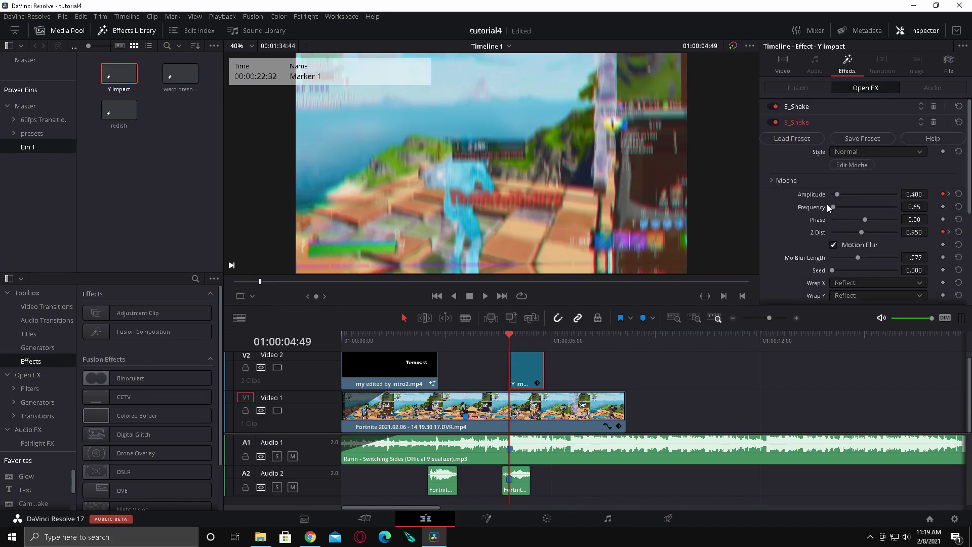
scroll(794, 224, down, 2)
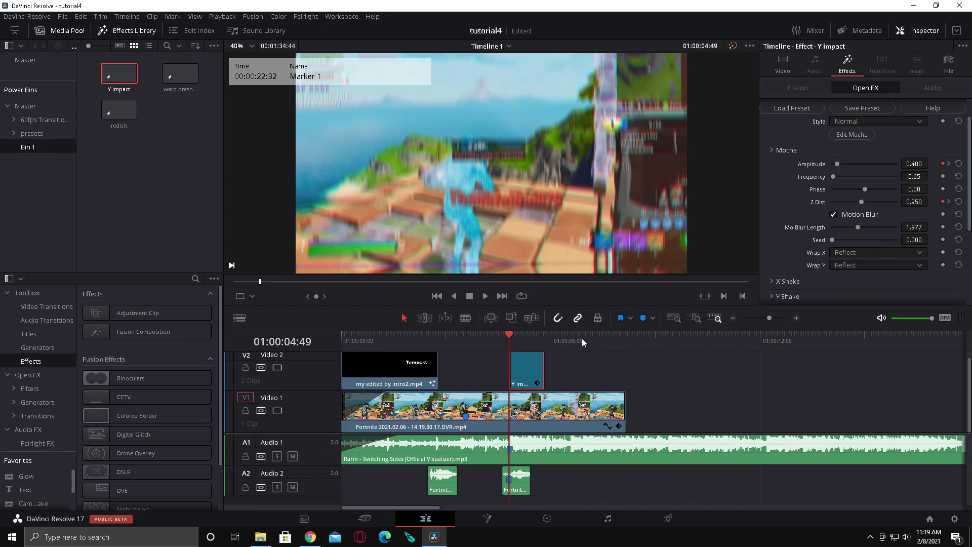
drag(509, 346, 543, 336)
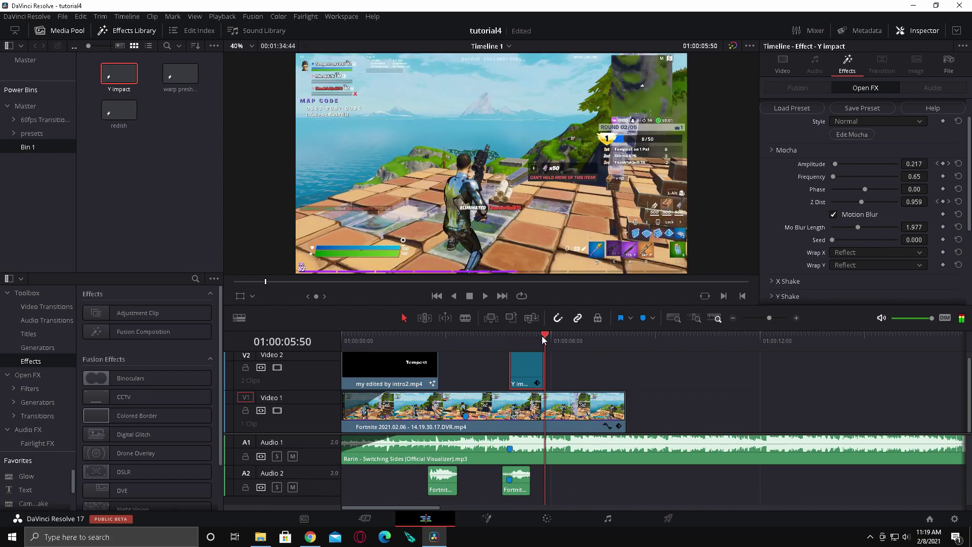
click(943, 163)
click(942, 201)
click(913, 164)
text(00)
click(912, 202)
text(0.960)
drag(530, 335, 509, 336)
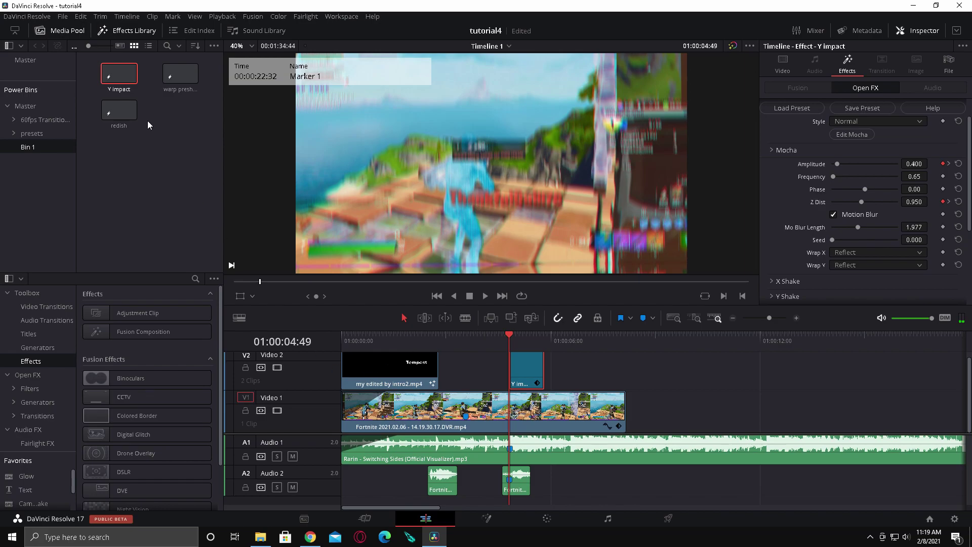
Place the redish preset from Bin 1 on Video 3 so it ends where the Y impact clip starts, and play it back.
click(134, 123)
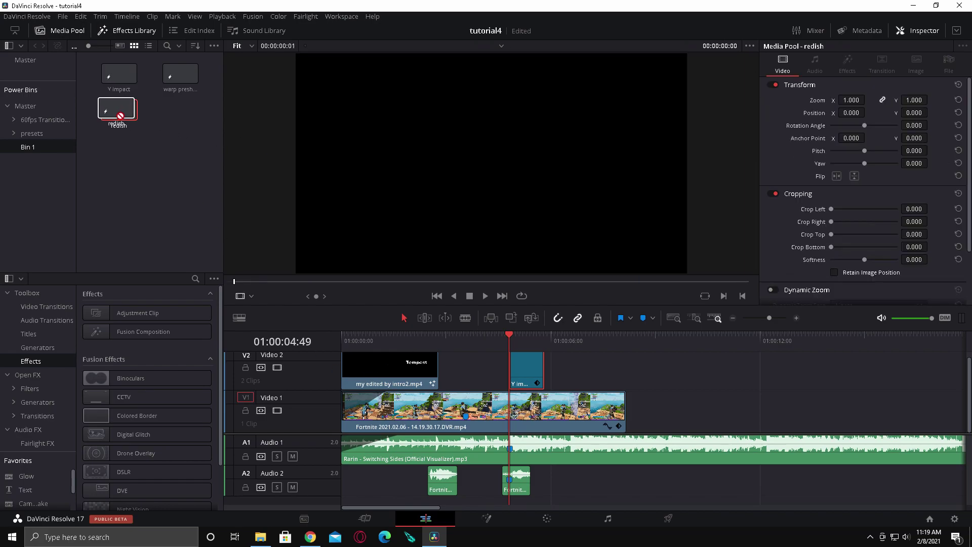
scroll(582, 388, up, 1)
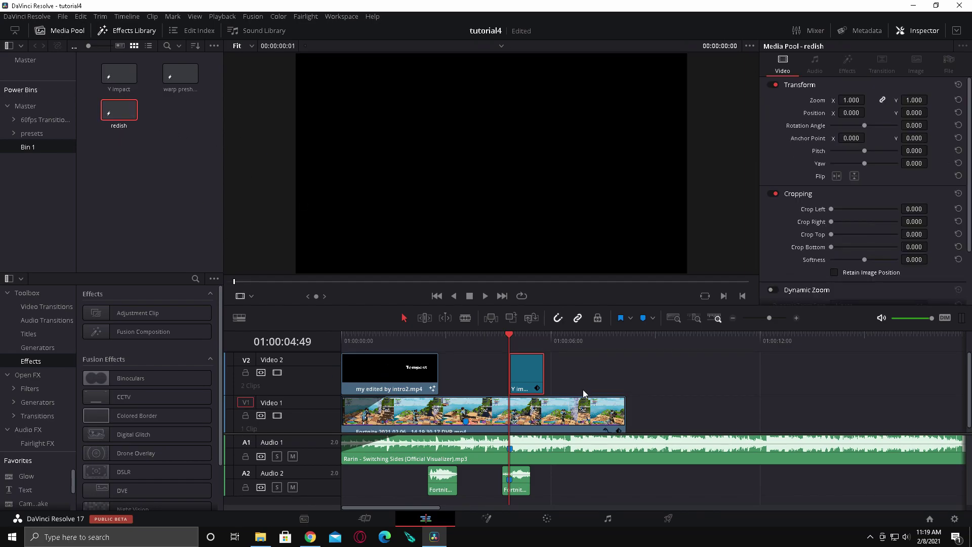
drag(121, 116, 452, 371)
drag(459, 338, 453, 338)
click(453, 338)
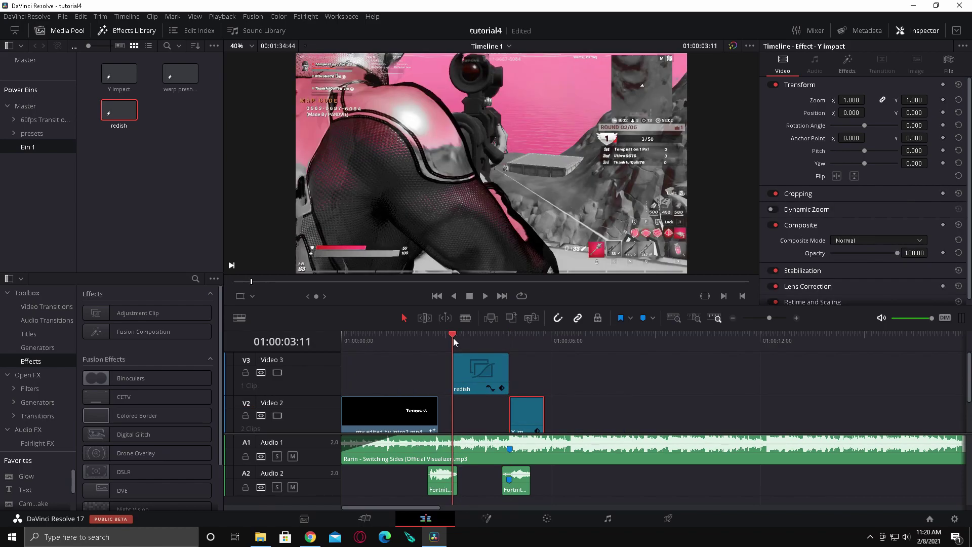
scroll(556, 409, down, 1)
scroll(555, 410, down, 1)
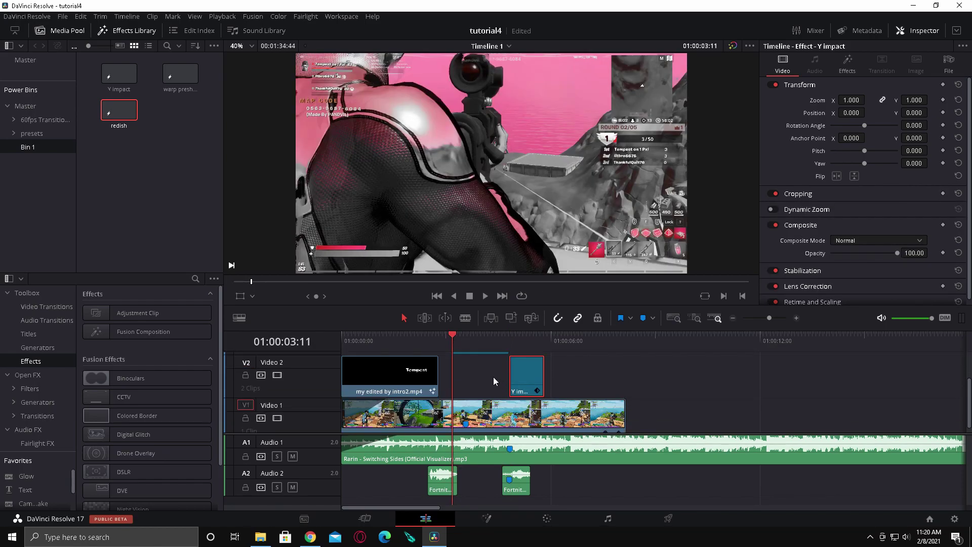
key(space)
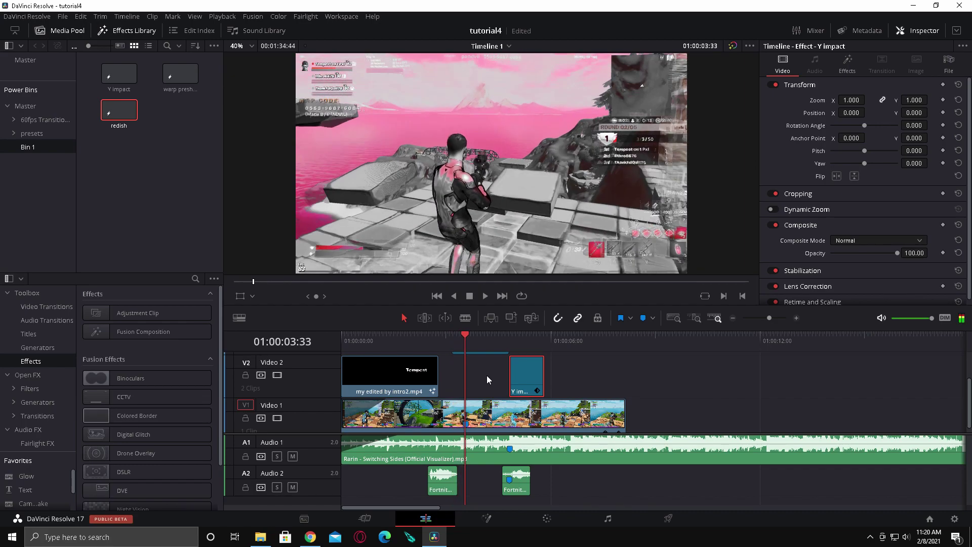
Show the Fortnite clip's retime controls and extend the redish clip's start on Video 3 back to about 01:00:03:00.
click(458, 336)
right_click(460, 420)
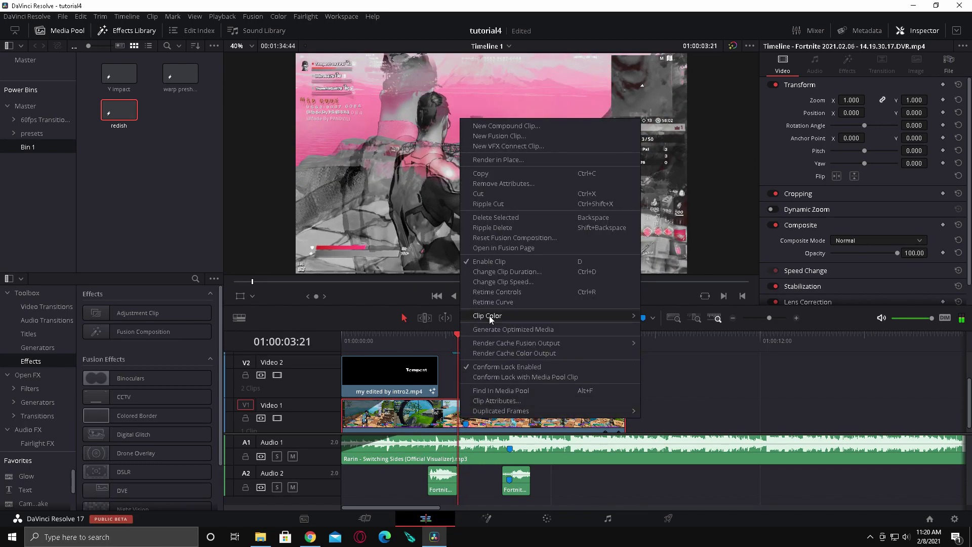
click(494, 292)
drag(460, 336, 448, 339)
scroll(487, 391, up, 2)
drag(453, 373, 458, 344)
click(474, 378)
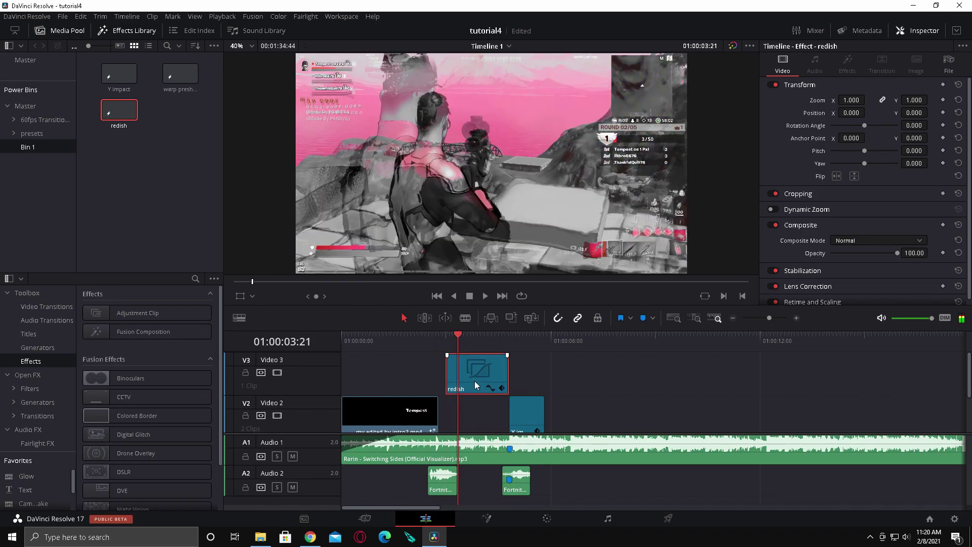
Add a Color Corrector node between MediaIn1 and MediaOut1 in the redish clip's Fusion composition.
click(498, 520)
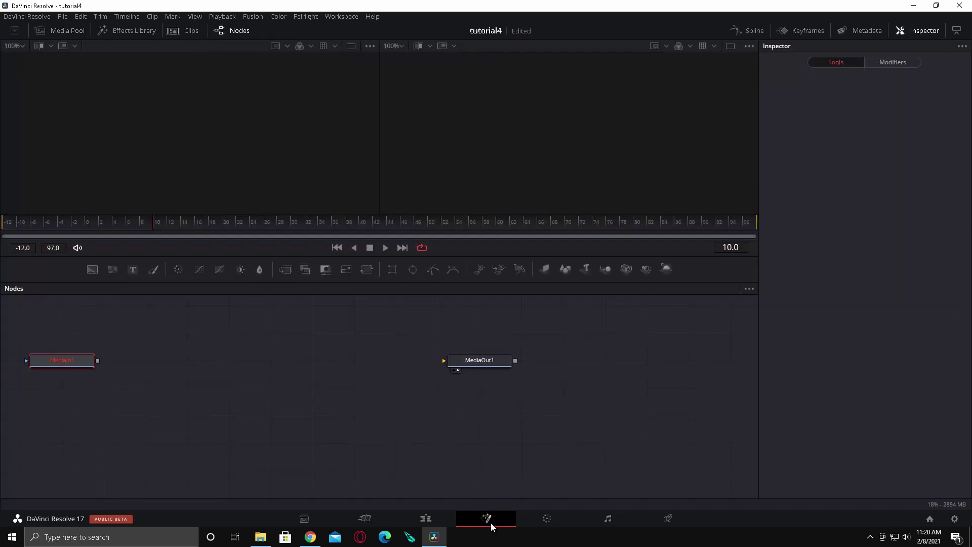
key(shift+space)
text(colo)
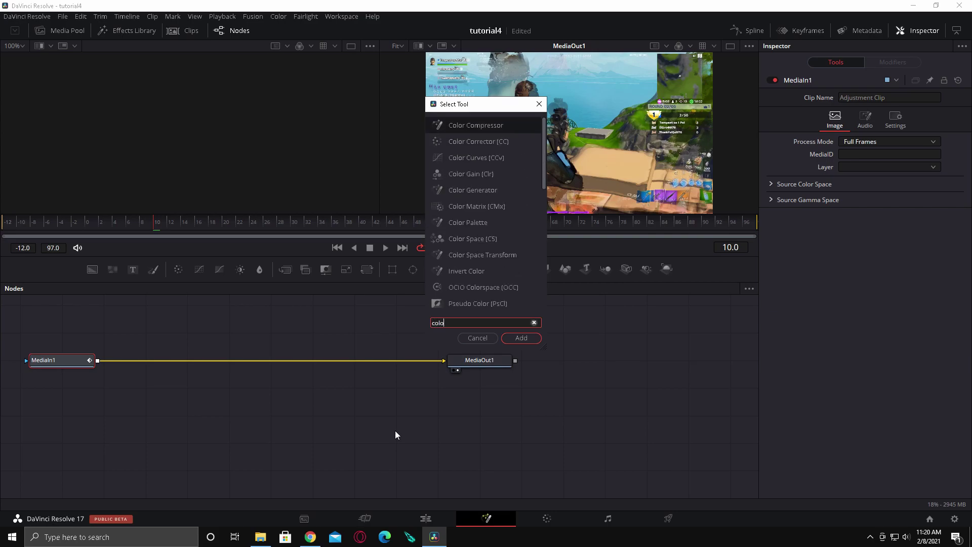
text(r corrector)
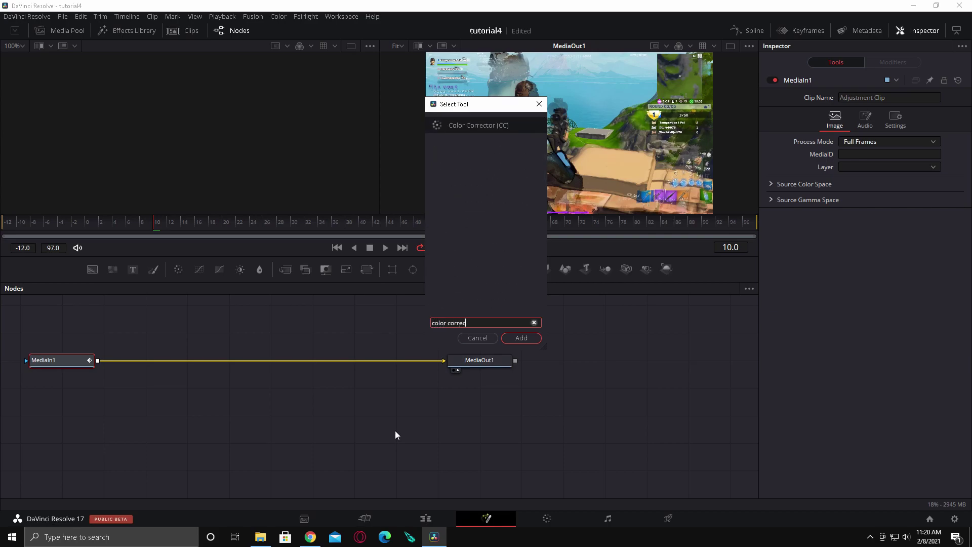
click(521, 338)
drag(147, 359, 193, 358)
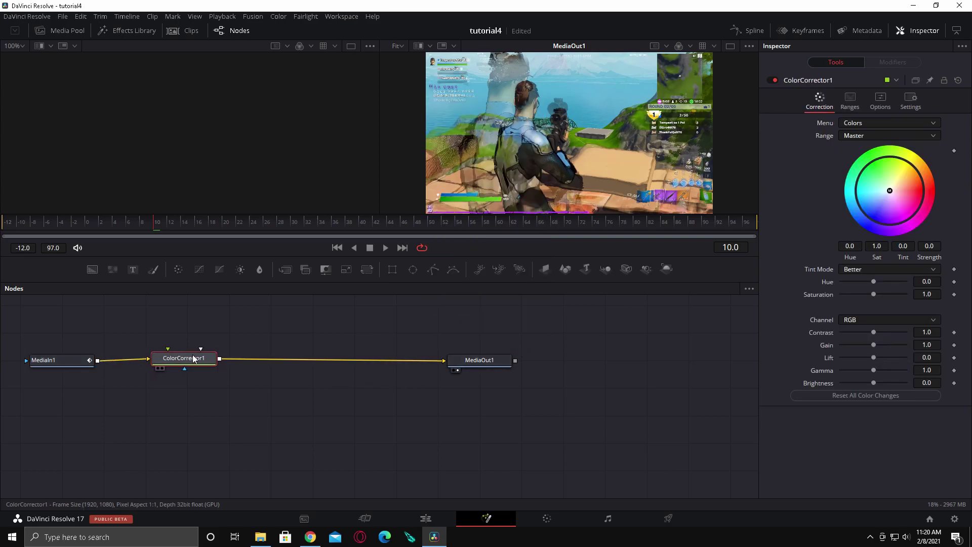
Set the Color Corrector's Gamma to 0.75 and return to the Edit page.
click(934, 370)
text(0.75)
key(Tab)
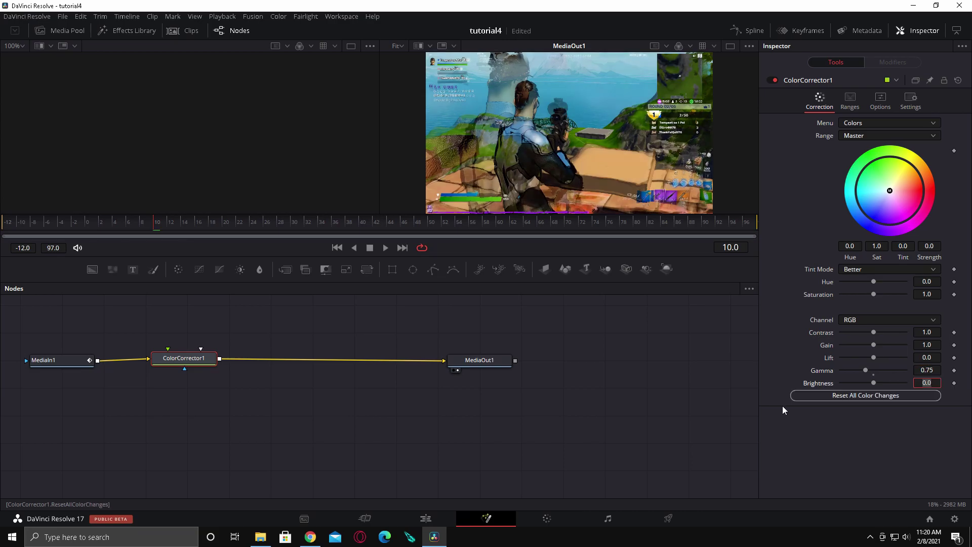
click(425, 518)
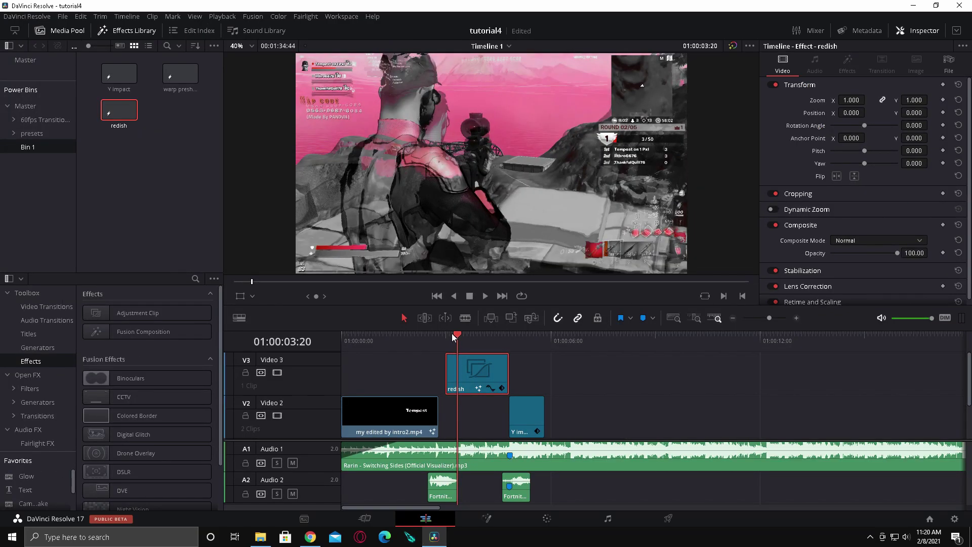
On the Color page at 01:00:03:34, adjust the redish clip's node 02 Hue, trying 30, 70, 15 and 7.
click(469, 333)
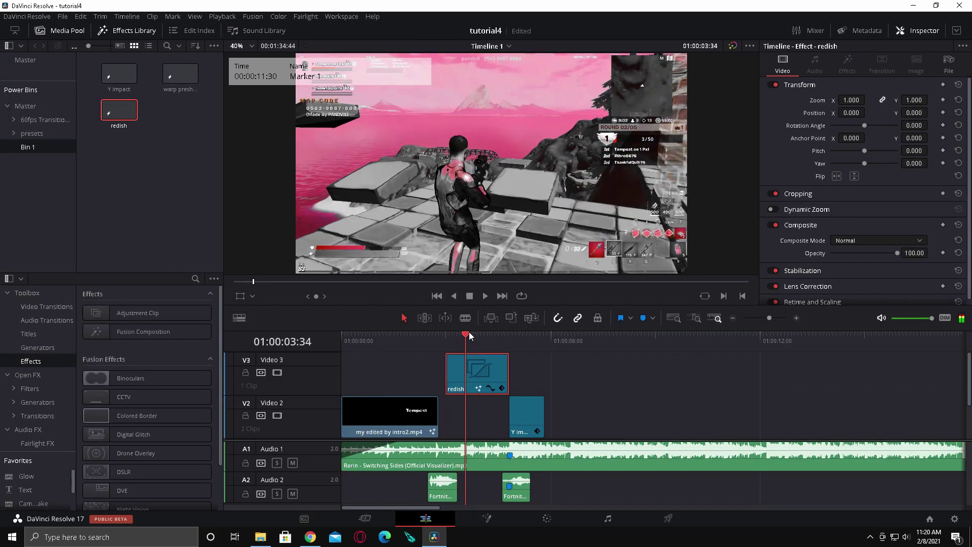
click(547, 518)
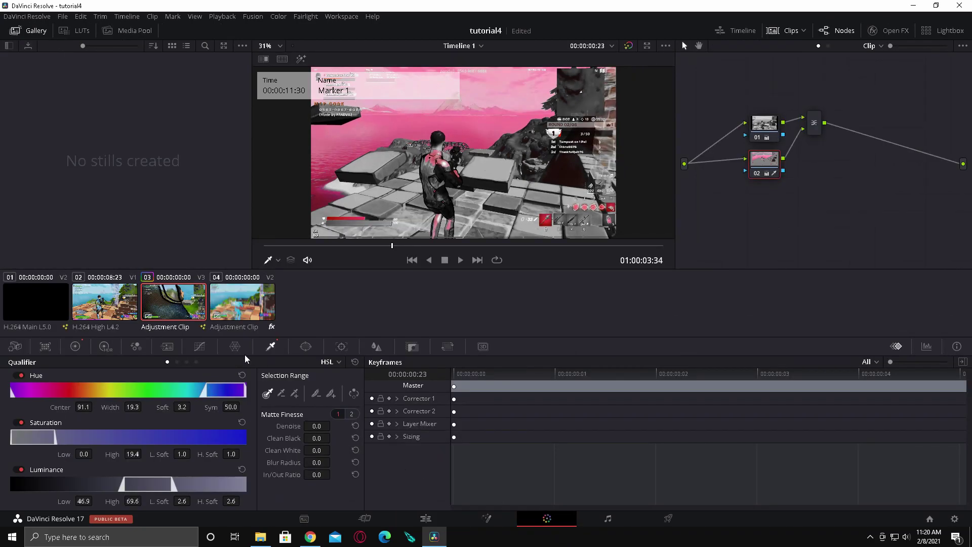
click(75, 346)
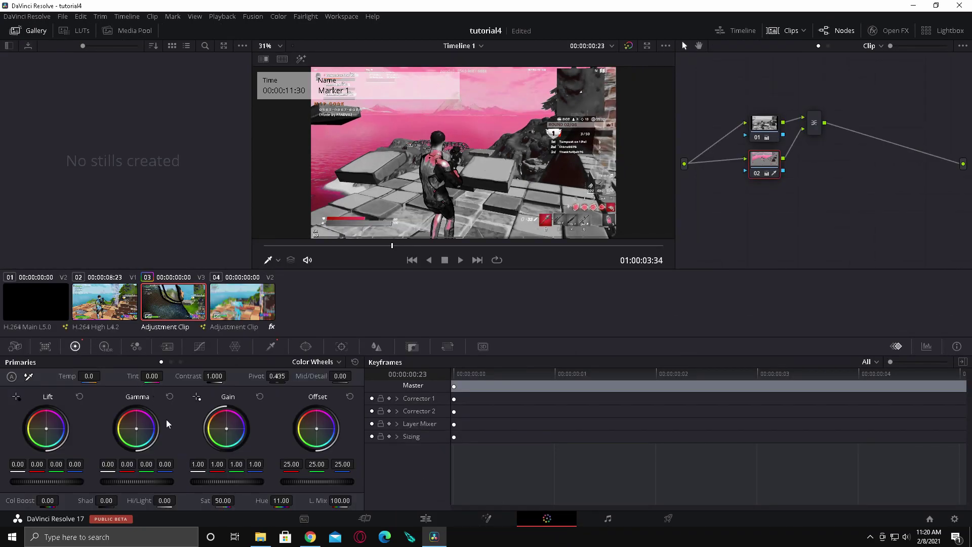
click(282, 500)
key(BackSpace)
text(30)
key(Return)
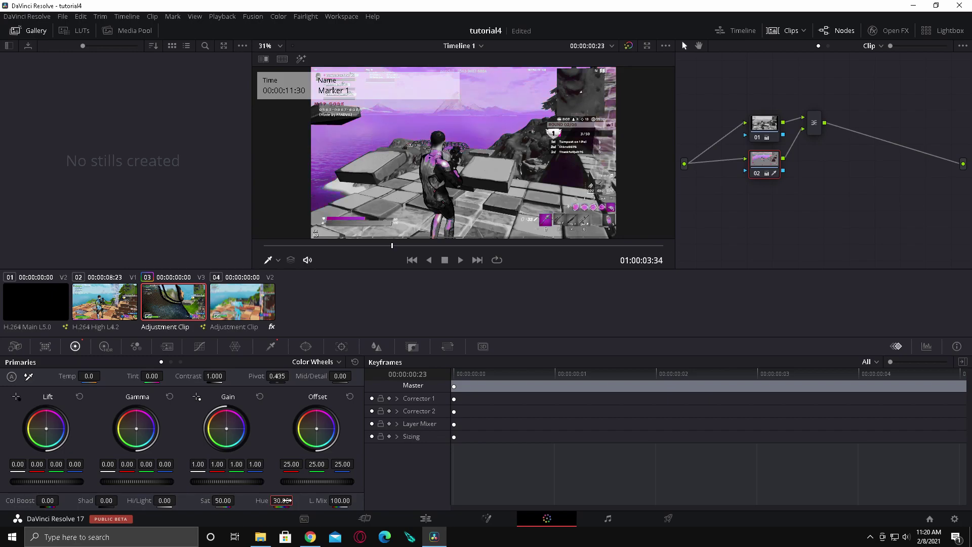
key(BackSpace)
text(70)
key(Return)
double_click(280, 500)
text(15)
key(Return)
double_click(284, 501)
text(7.9)
key(Return)
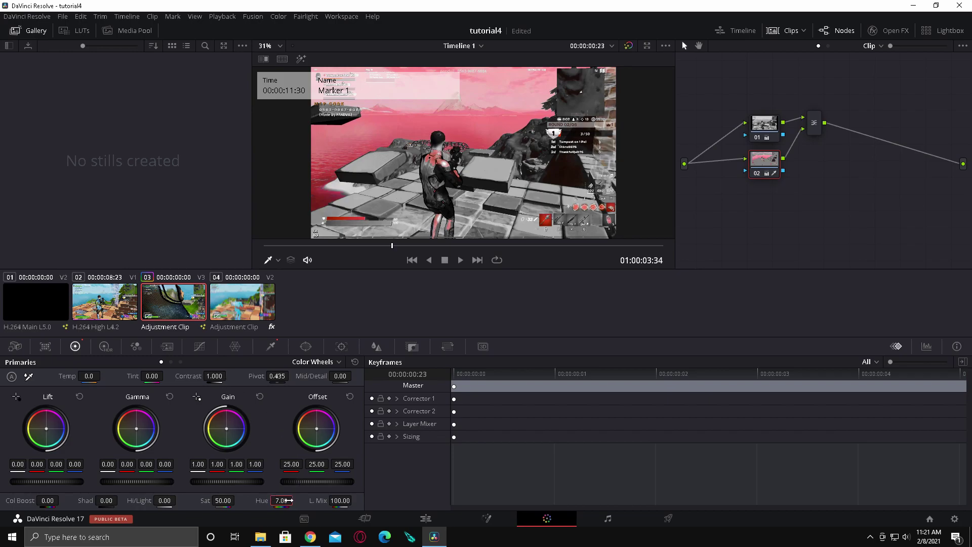
click(281, 500)
Raise the red channel of node 02's Red Output to 1.34 in the RGB Mixer and return to the Edit page.
click(104, 347)
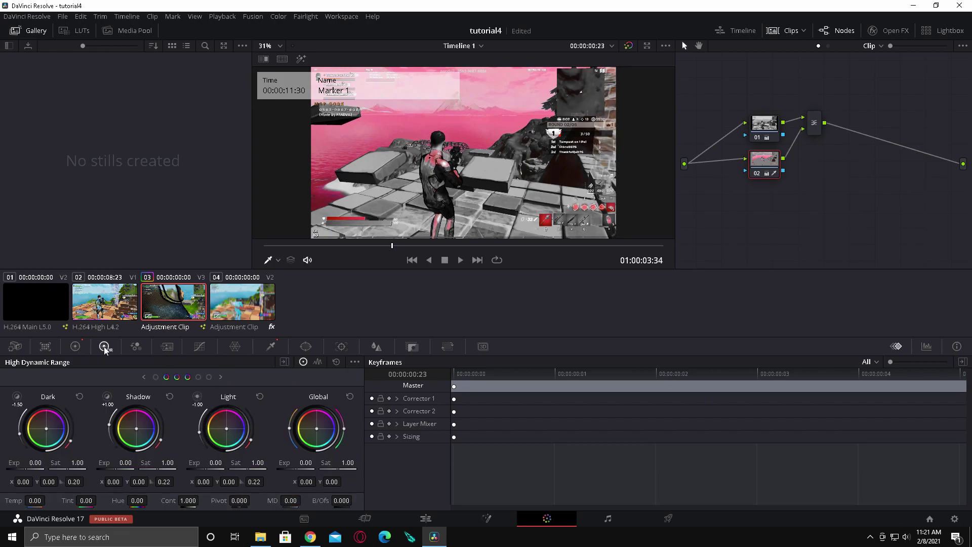
click(75, 346)
click(135, 346)
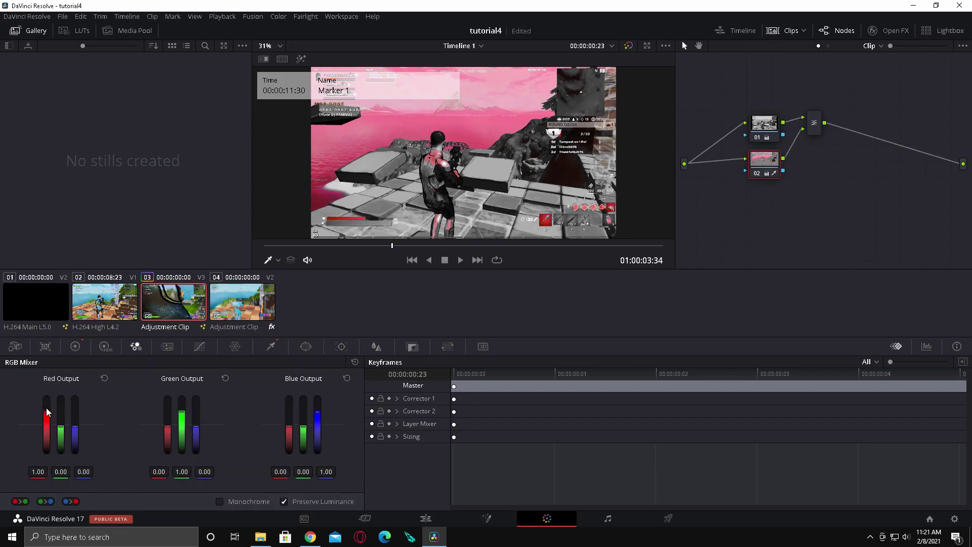
drag(46, 411, 46, 405)
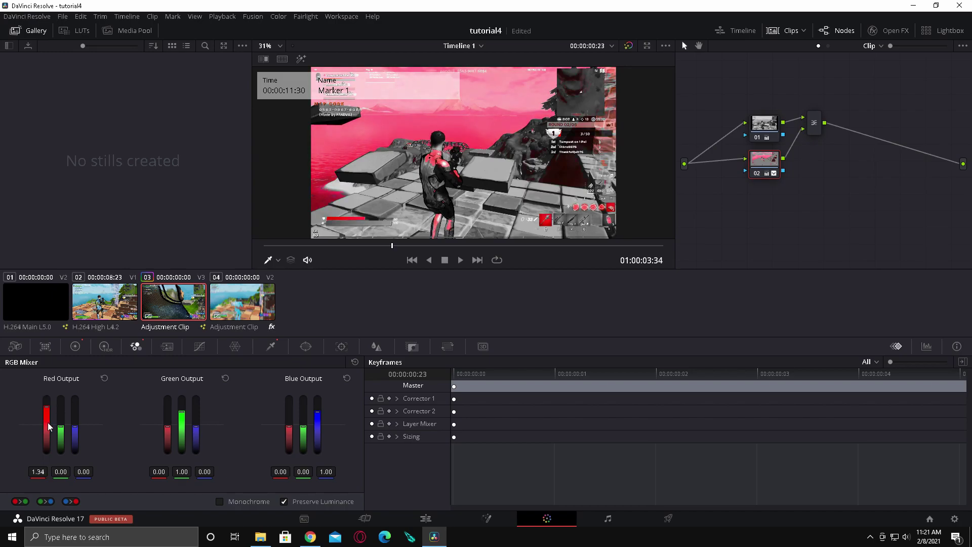
double_click(43, 471)
click(431, 520)
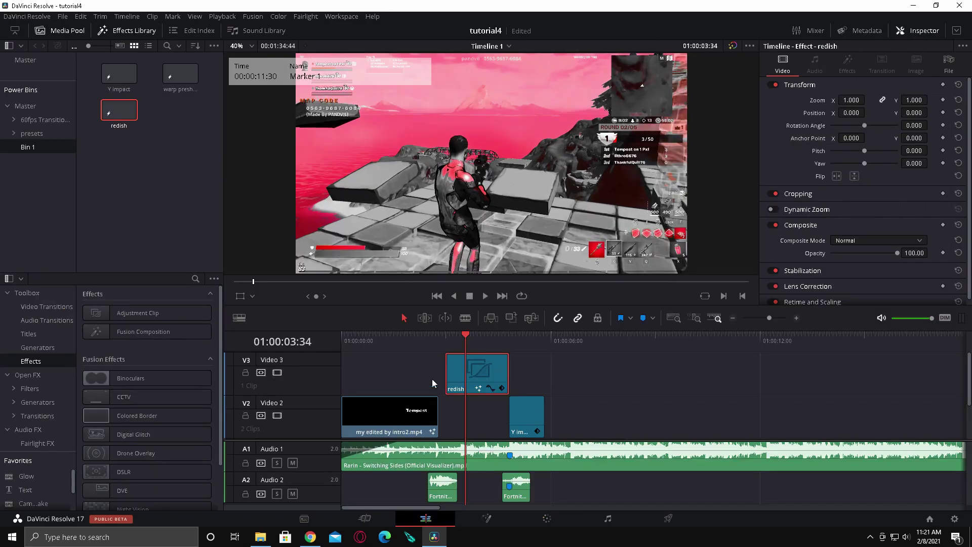
Play back the timeline from just before the redish clip to review its new colour.
click(445, 339)
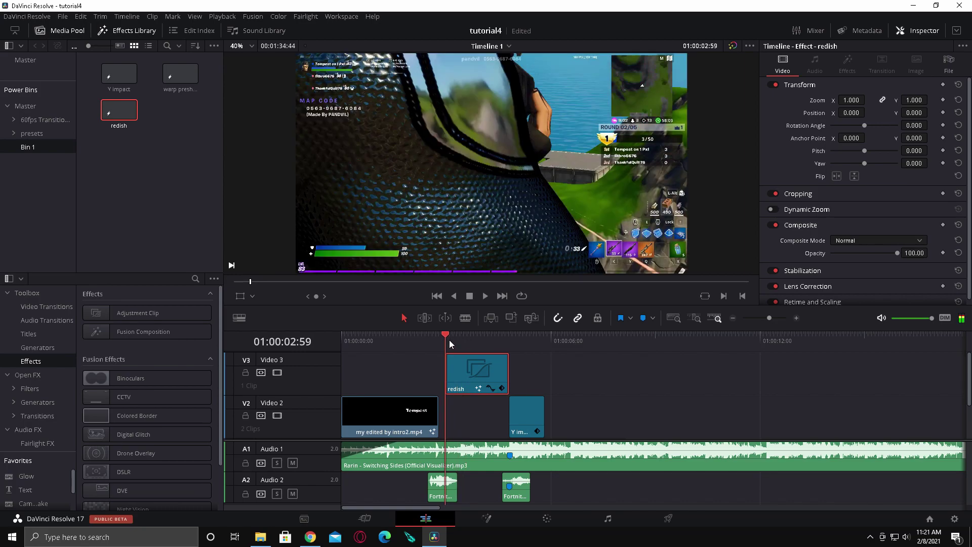
click(427, 339)
key(space)
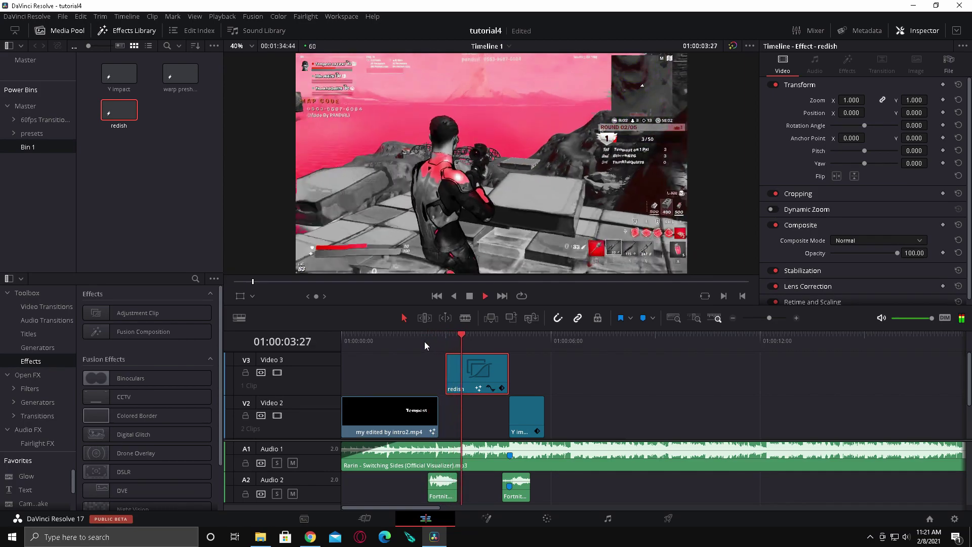
key(space)
Add a fade-in of about eight frames at the redish clip's start and move the playhead a few frames before it.
drag(448, 355, 451, 355)
click(445, 338)
drag(768, 317, 777, 319)
key(Left)
key(Left)
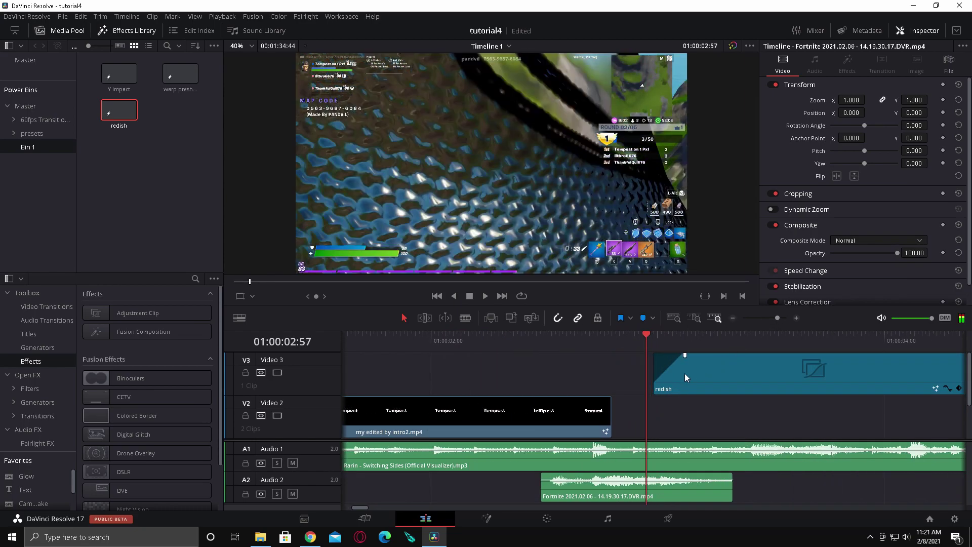
key(Left)
key(Left)
Extend the redish clip's start back to the intro clip's end, adjust its fade-in, and play back the transition.
drag(653, 374, 612, 377)
key(space)
drag(604, 335, 597, 335)
drag(651, 359, 676, 361)
key(space)
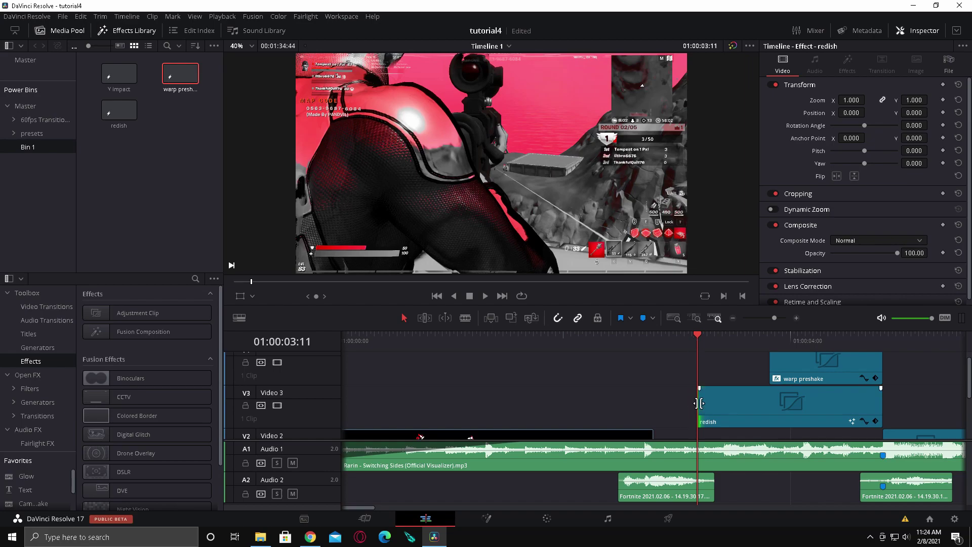
Try extending the redish clip's start from 01:00:03:11 back to the intro clip's end, and play back the result.
key(Left)
key(Left)
key(Left)
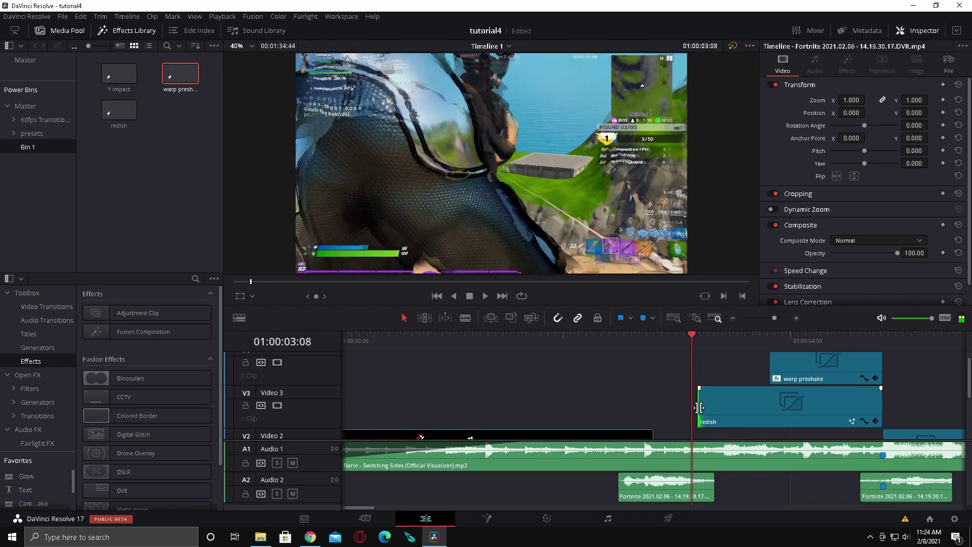
drag(700, 405, 652, 406)
drag(690, 347, 671, 348)
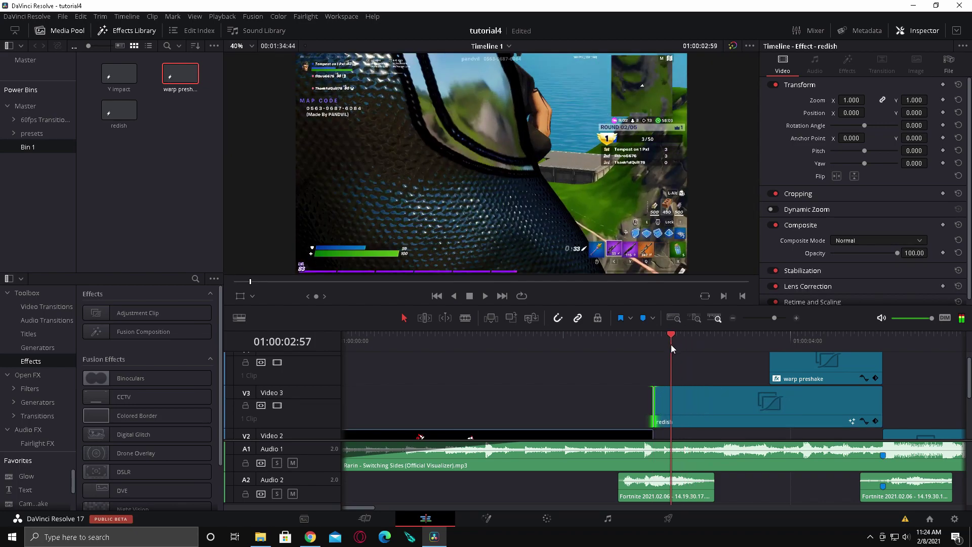
key(space)
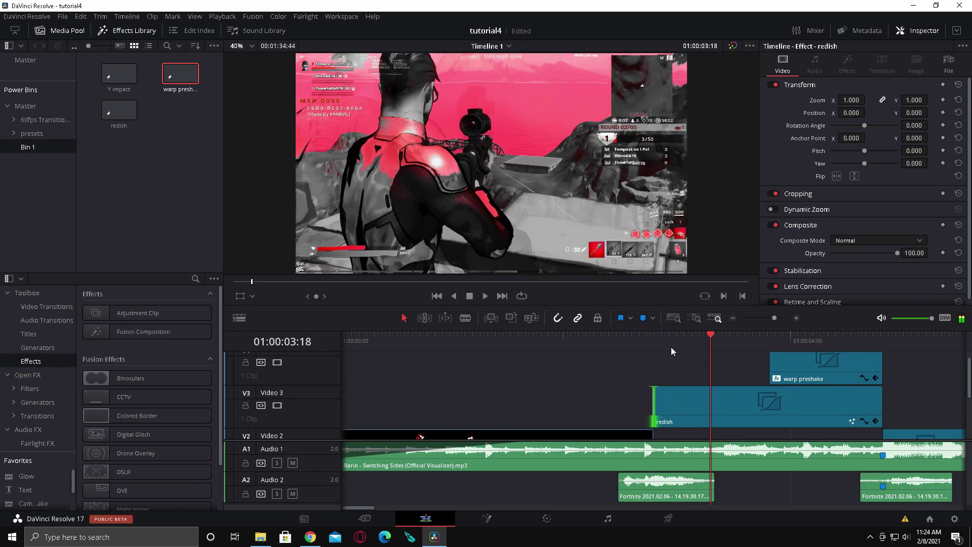
key(Left)
key(Right)
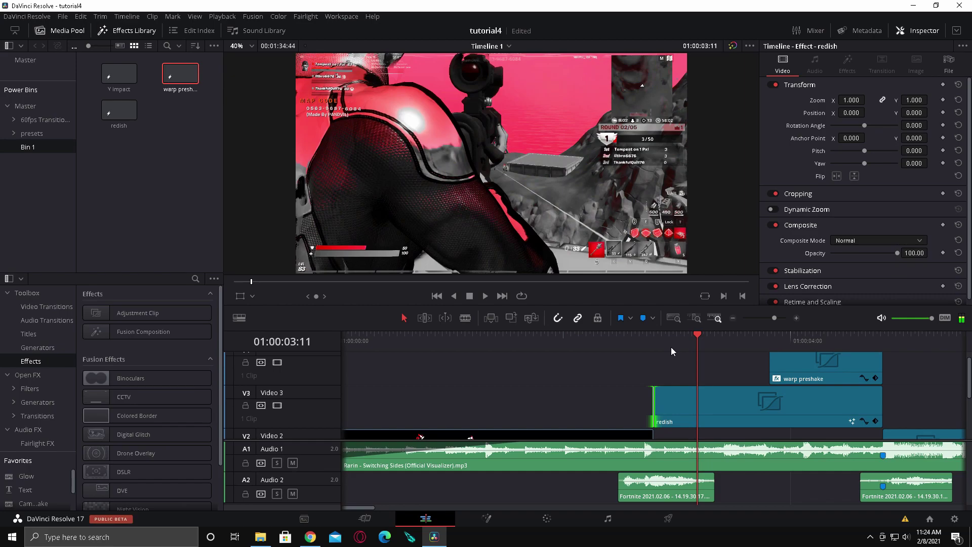
Move the redish clip to start at the intro clip's end and extend its end to the Y impact clip's start.
drag(656, 403, 683, 403)
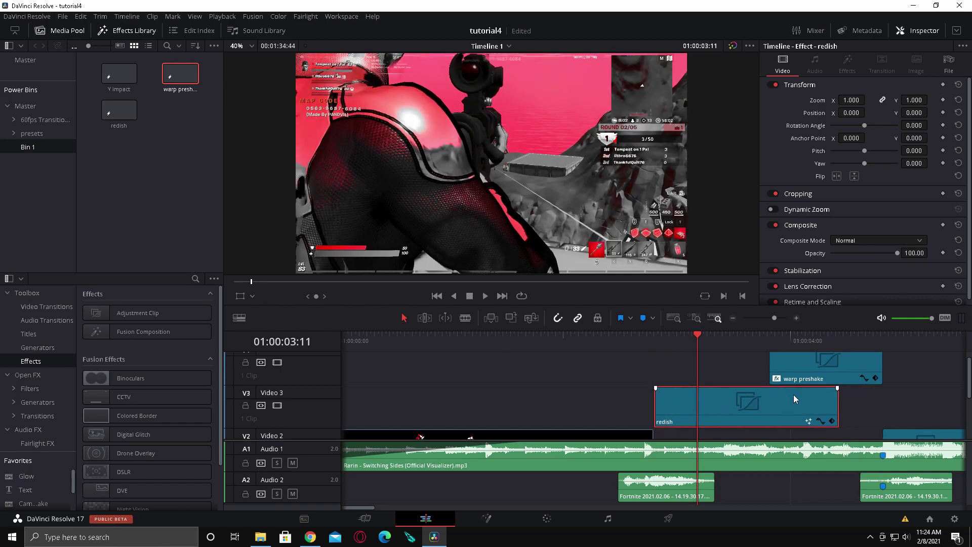
drag(839, 405, 883, 405)
click(827, 337)
drag(828, 336, 740, 356)
Fade in the redish clip from its start to 01:00:03:11 and play back the fade.
drag(656, 387, 699, 388)
drag(676, 338, 654, 350)
key(space)
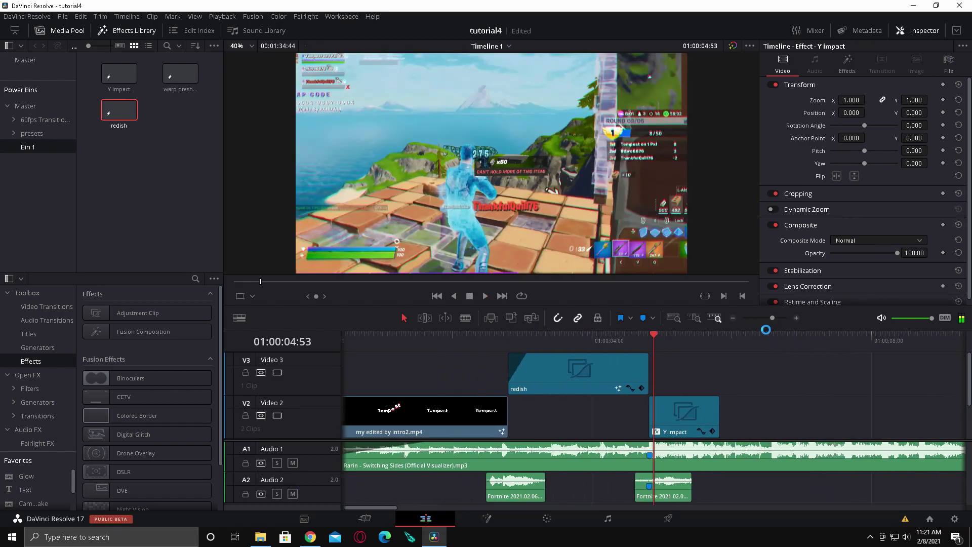
Place the warp preshake preset on Video 4 over the redish clip's end, and move the playhead to its start at 01:00:03:49.
drag(180, 73, 575, 366)
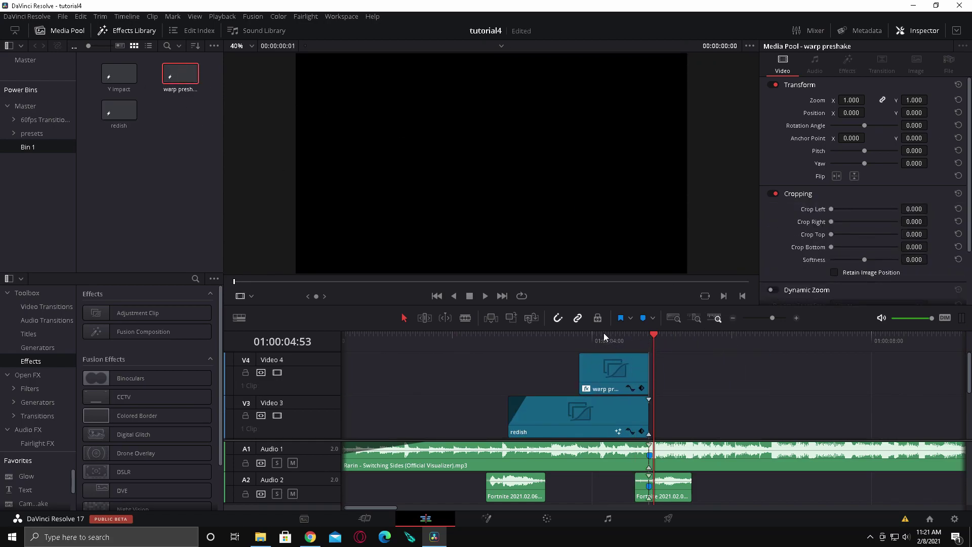
drag(587, 338, 560, 342)
click(568, 401)
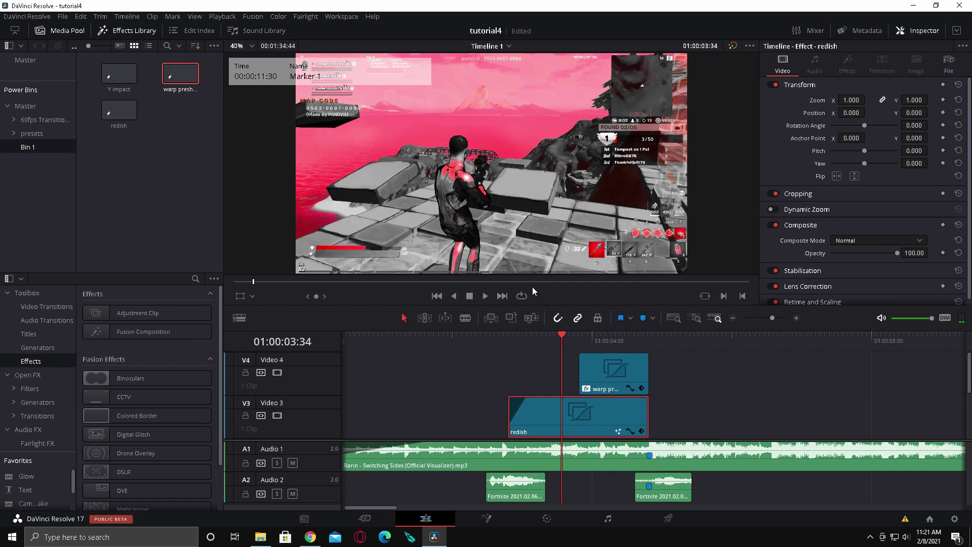
click(580, 338)
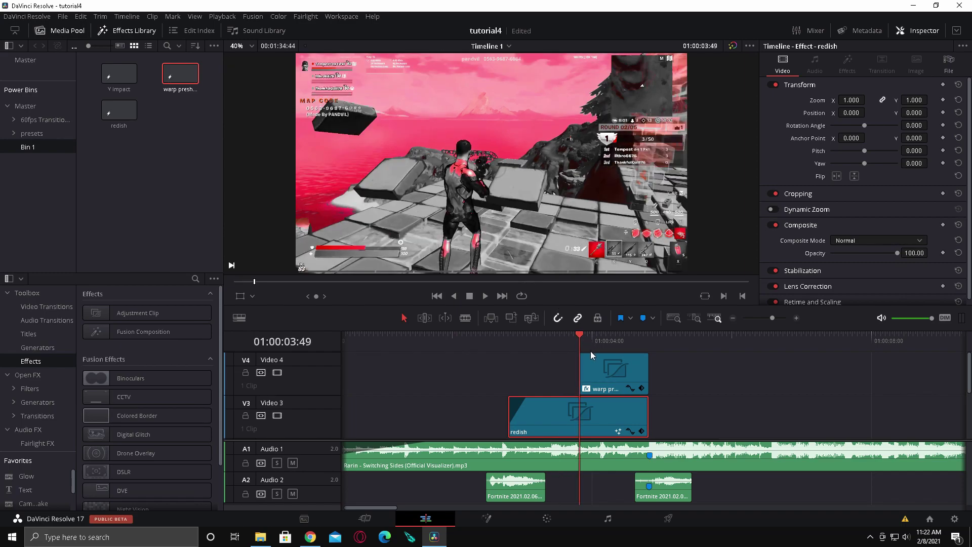
Examine the warp preshake clip's Camera Shake settings and its Motion Scale keyframes at the clip's start and last frame.
click(612, 339)
click(610, 372)
click(847, 64)
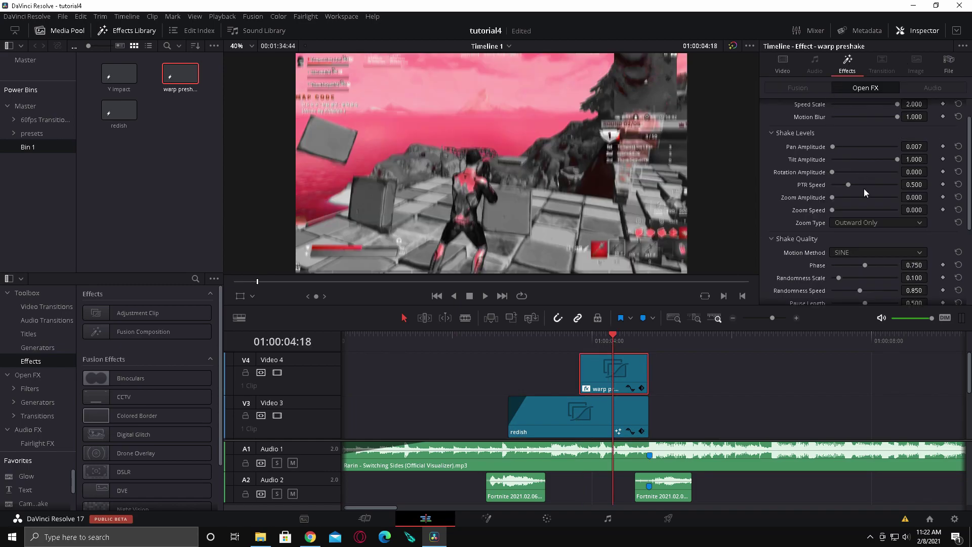
scroll(861, 184, down, 5)
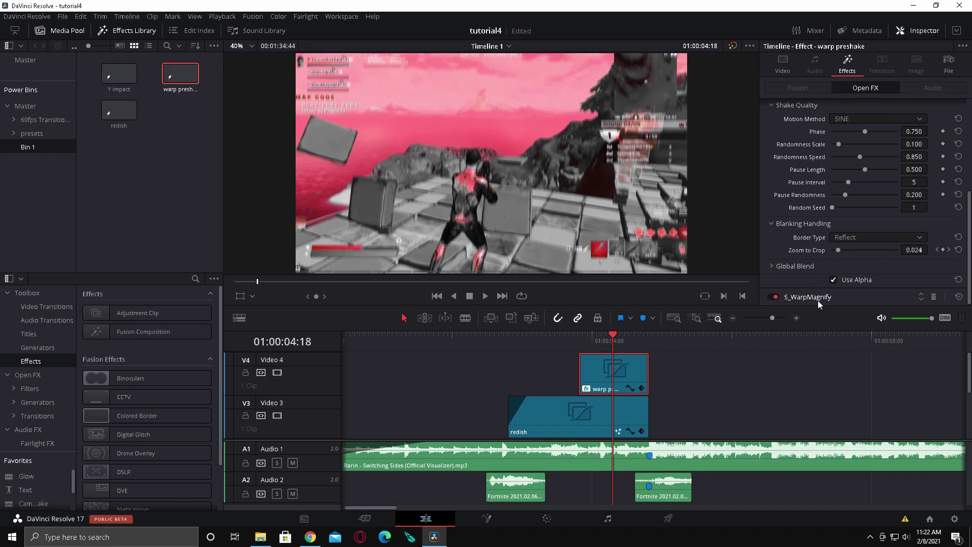
scroll(828, 211, up, 5)
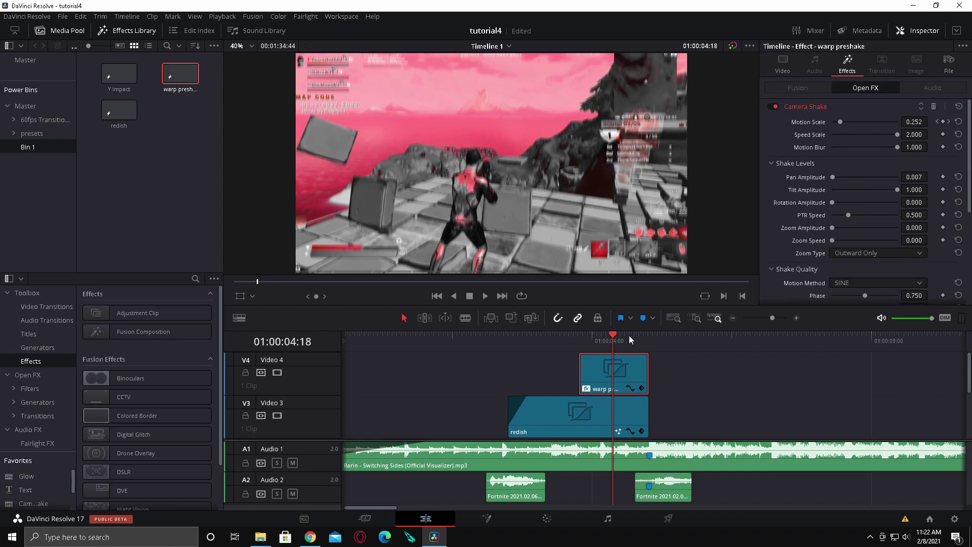
drag(597, 342, 585, 341)
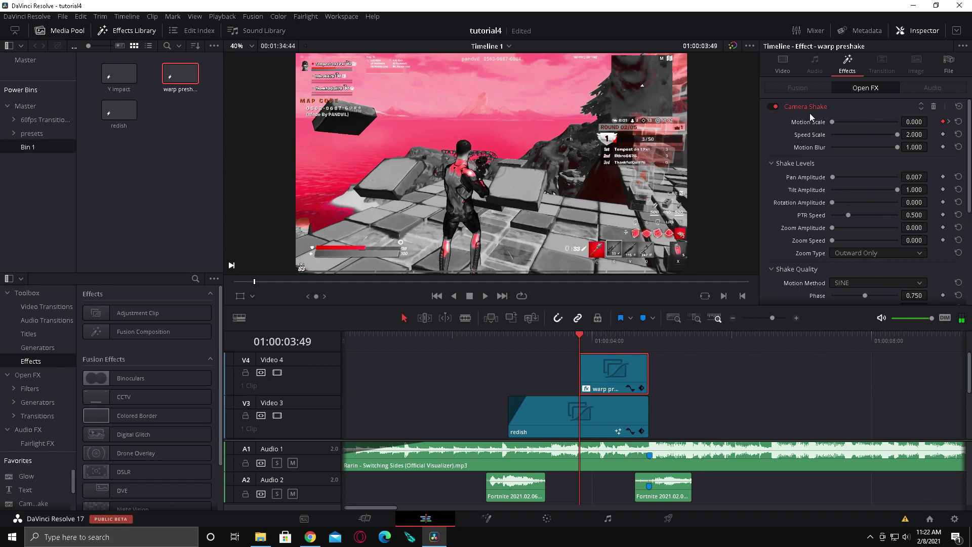
click(646, 335)
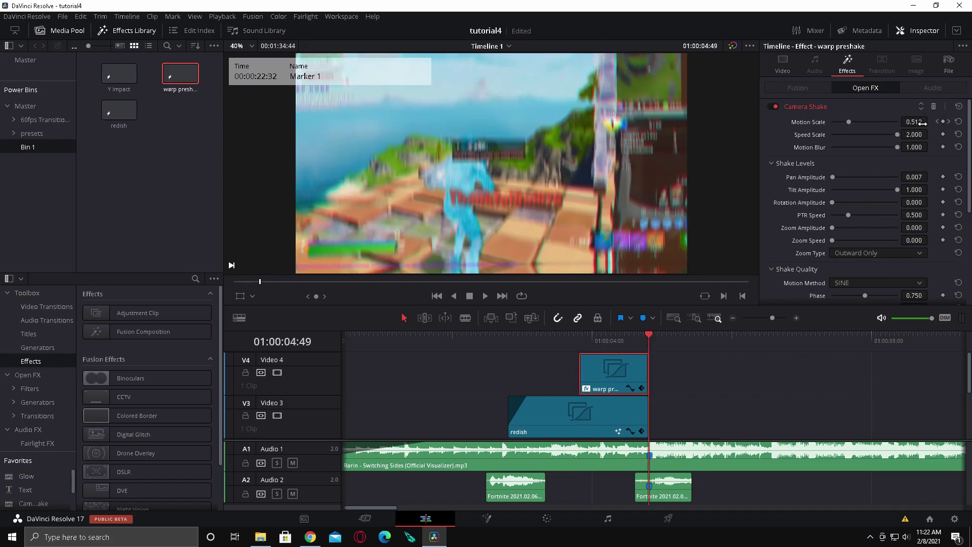
key(Left)
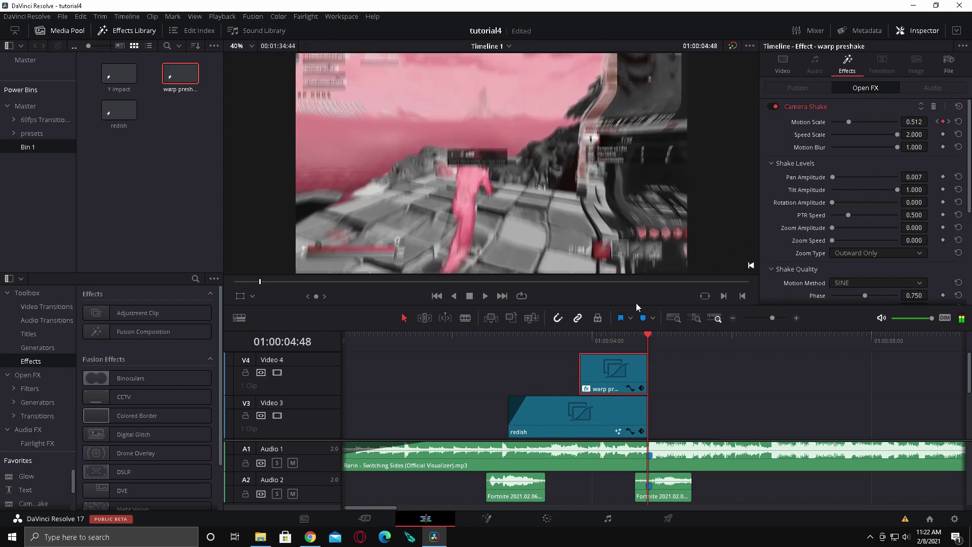
drag(645, 335, 589, 336)
Set the warp preshake clip's S_WarpMagnify Magnify Amount to 0.75 at its last frame, 01:00:04:48.
scroll(794, 272, down, 4)
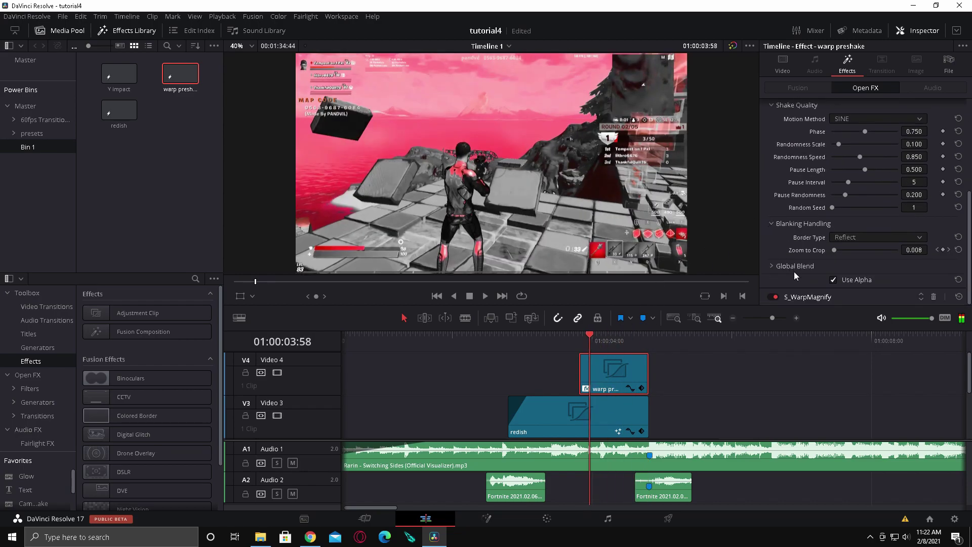
click(809, 297)
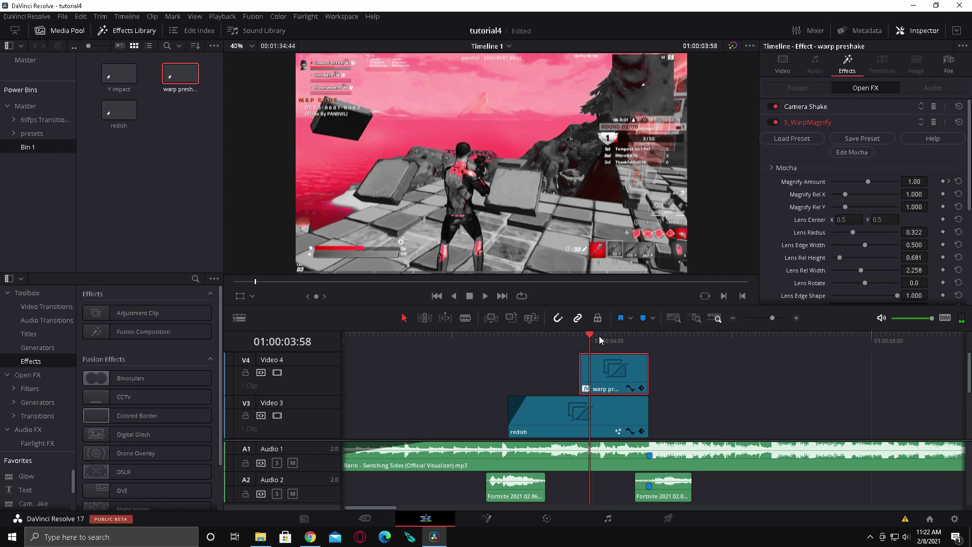
click(612, 335)
drag(613, 336, 651, 335)
key(Left)
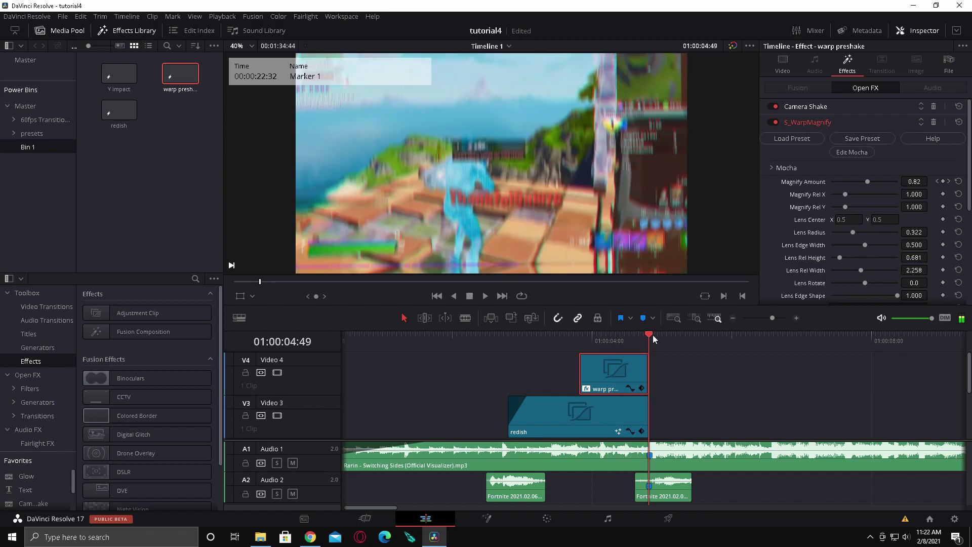
key(Left)
click(915, 181)
key(BackSpace)
key(BackSpace)
text(75)
key(Return)
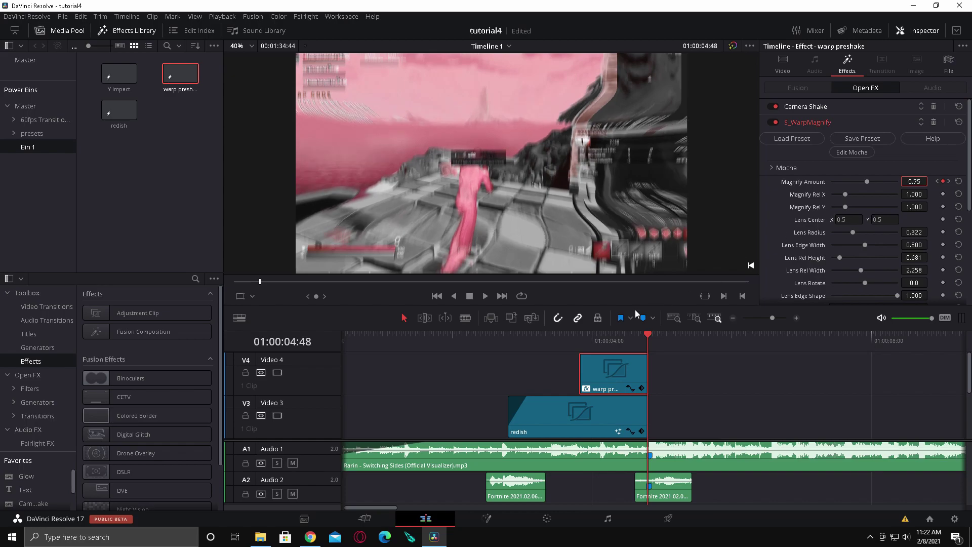
Play back the redish and warp preshake section twice, and return the playhead to the redish clip's start at 01:00:02:48.
drag(628, 339, 496, 354)
click(778, 400)
key(space)
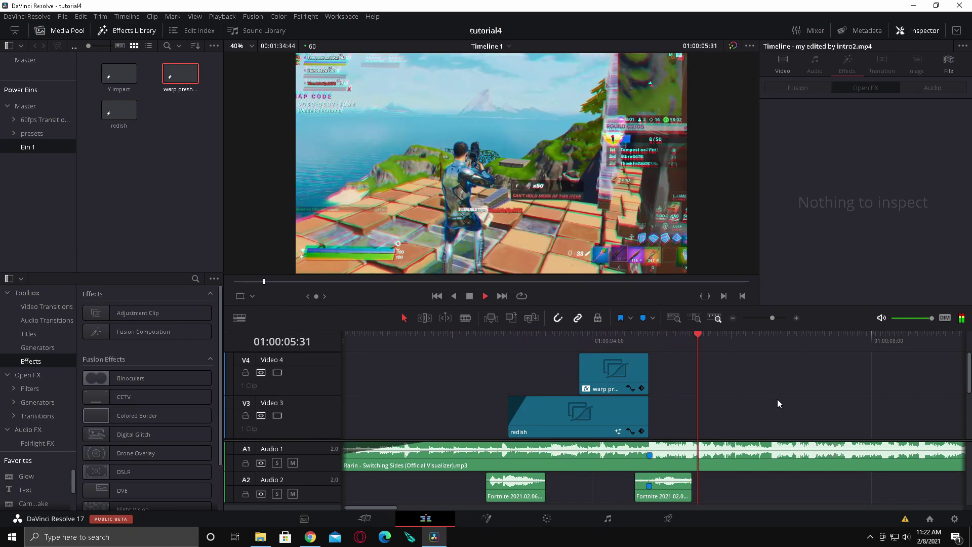
drag(645, 350, 556, 345)
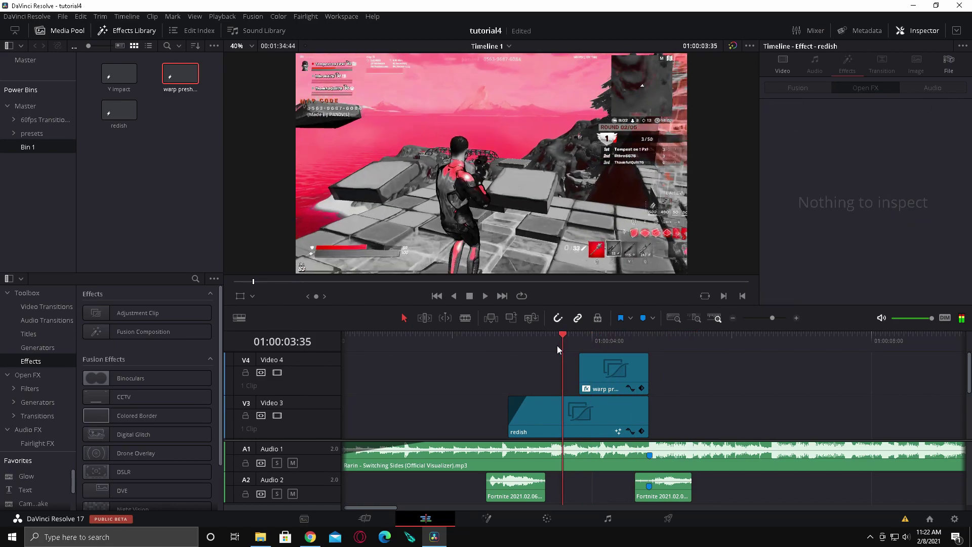
key(space)
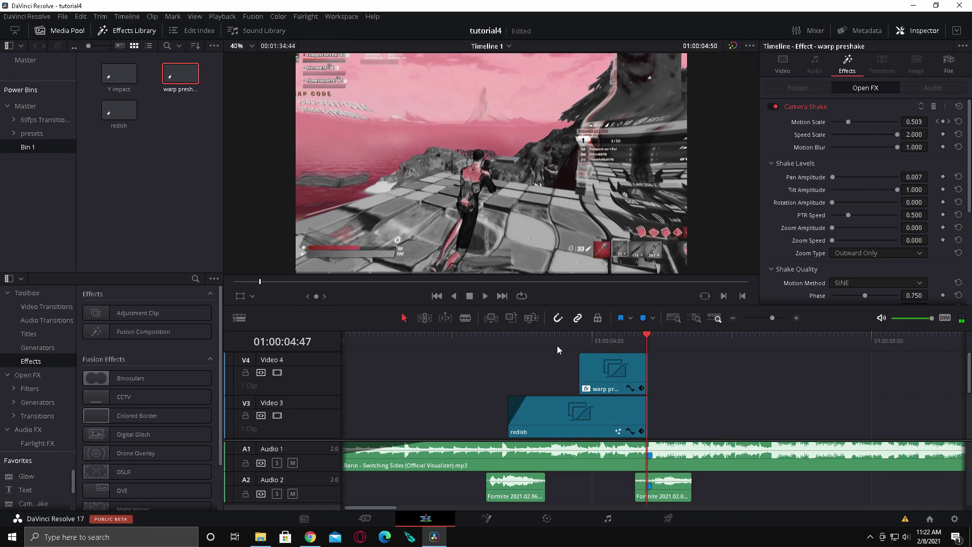
key(space)
drag(600, 339, 503, 336)
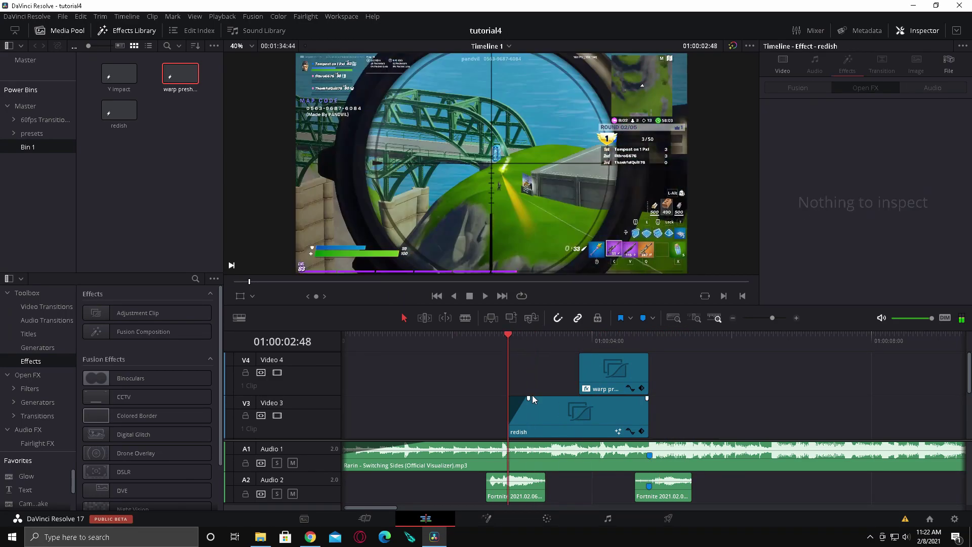
drag(772, 319, 770, 318)
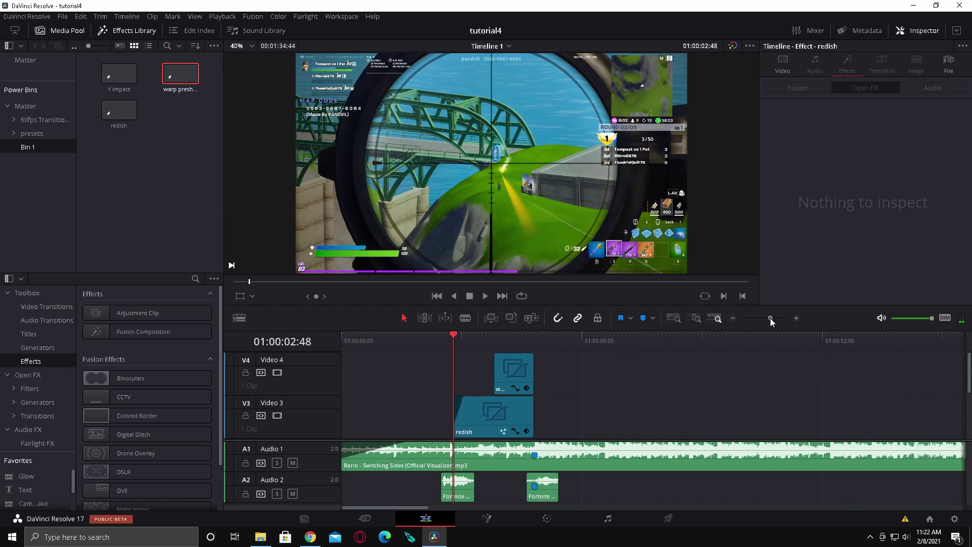